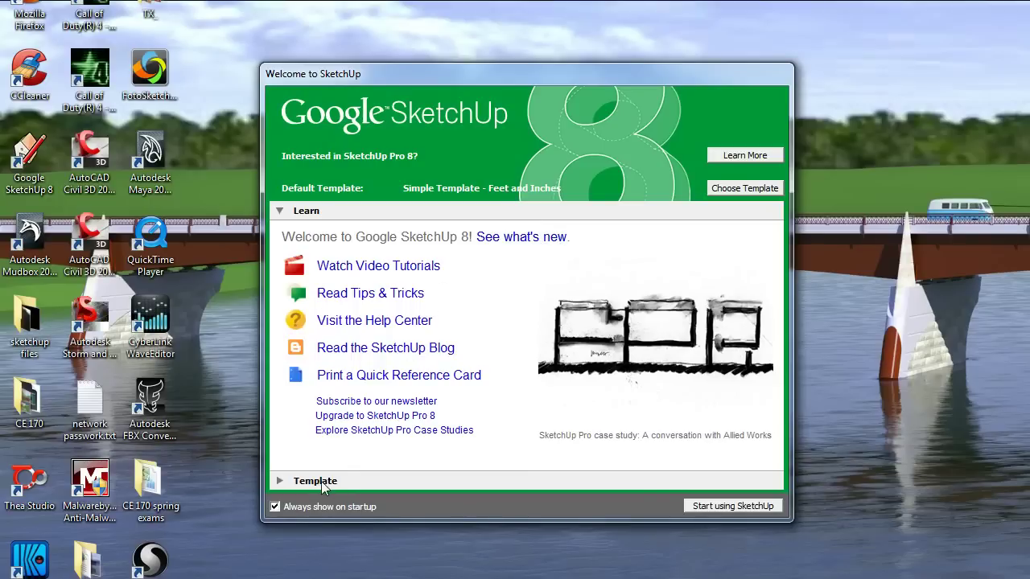
Step: Start a new model with the Simple Template - Feet and Inches
{"action": "left_click", "coordinate": [279, 481]}
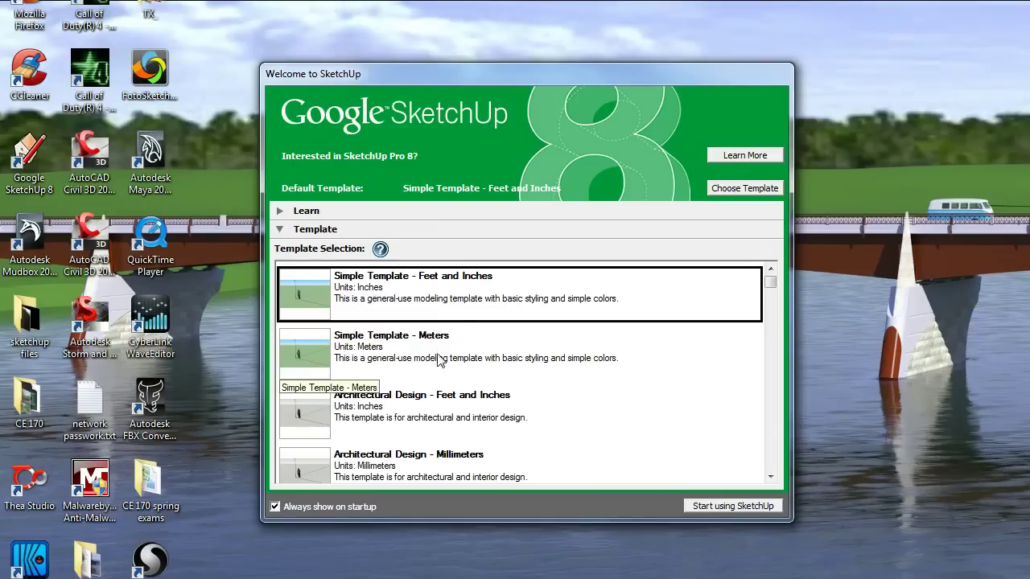
{"action": "left_click", "coordinate": [739, 506]}
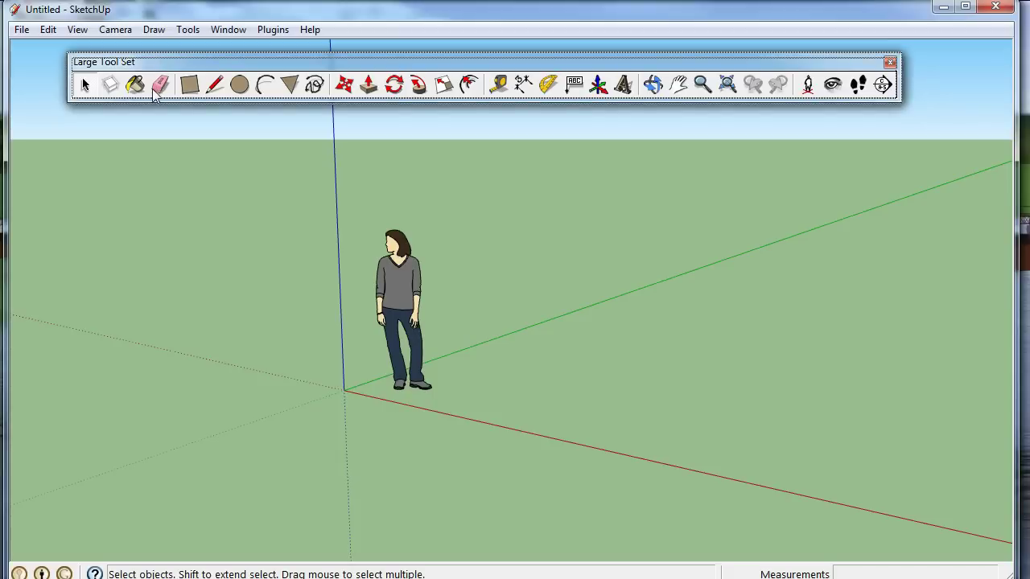
{"action": "left_click_drag", "start_coordinate": [159, 62], "coordinate": [158, 58]}
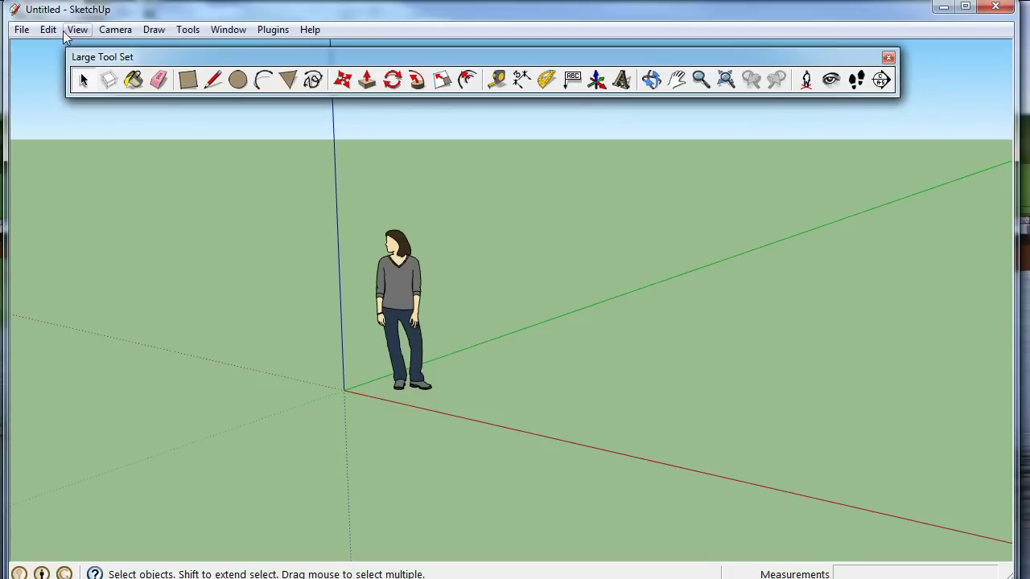
{"action": "left_click", "coordinate": [77, 29]}
{"action": "left_click", "coordinate": [94, 50]}
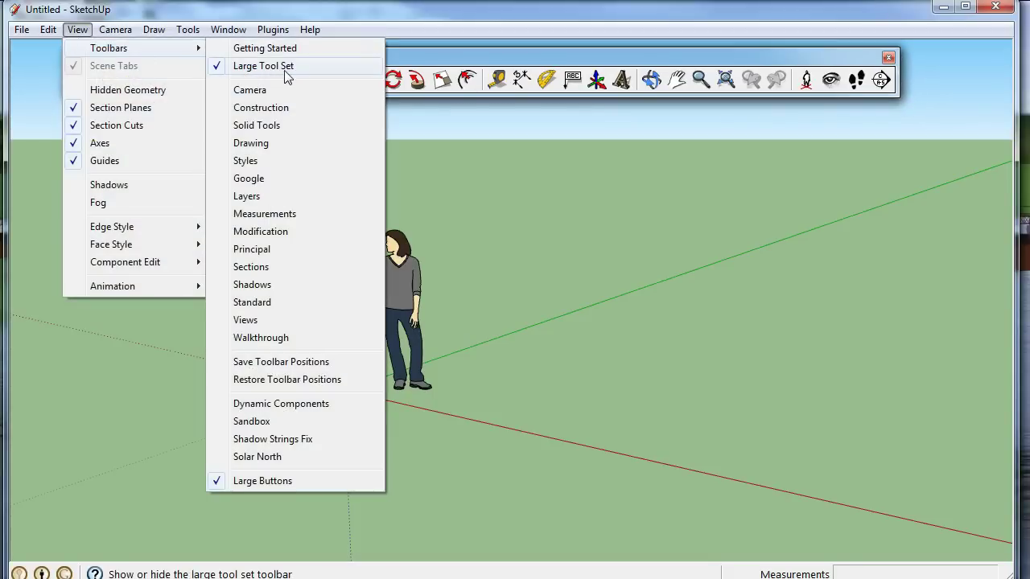
{"action": "left_click", "coordinate": [734, 181]}
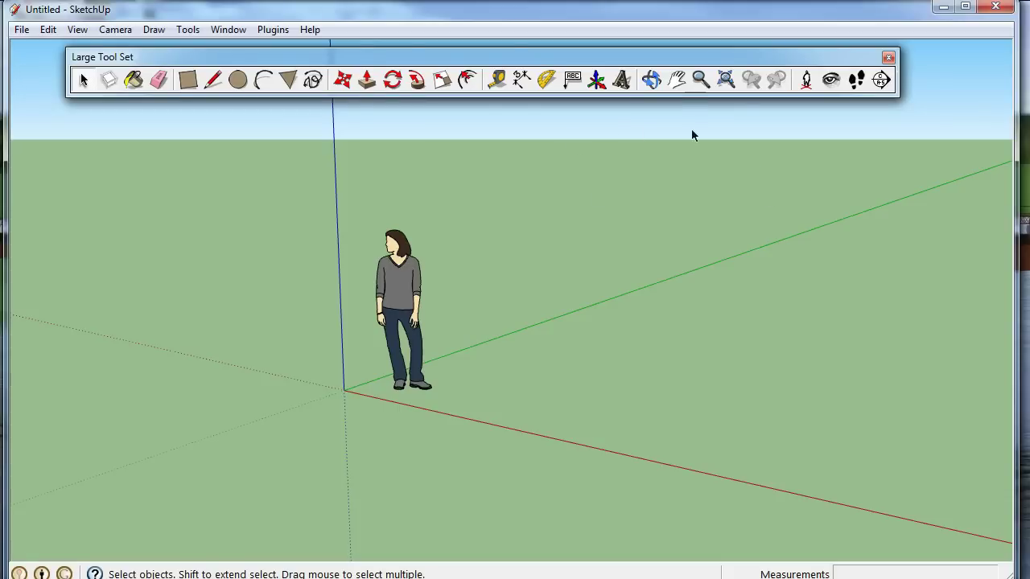
{"action": "left_click", "coordinate": [650, 81]}
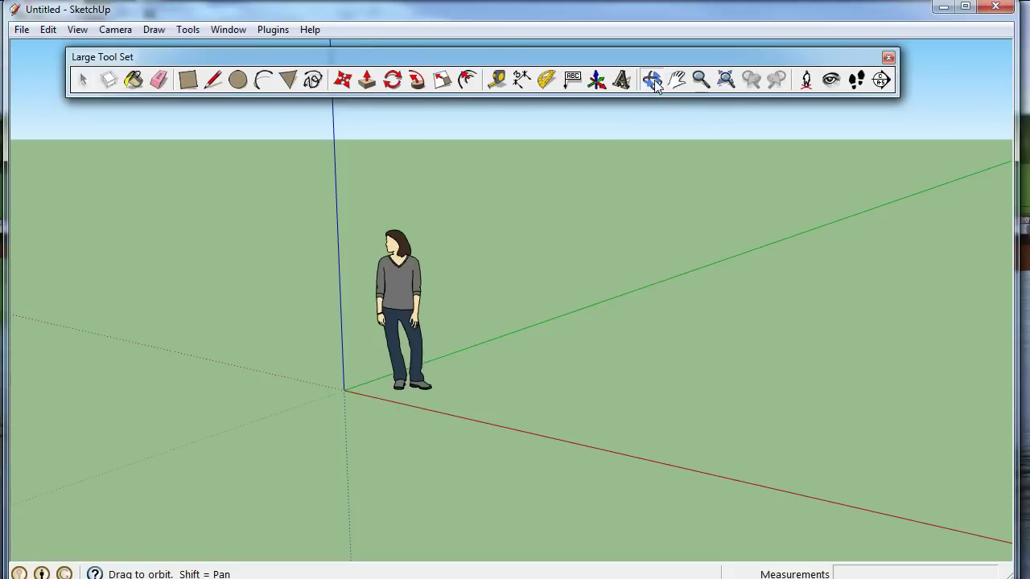
{"action": "mouse_move", "coordinate": [558, 237]}
{"action": "left_mouse_down"}
{"action": "mouse_move", "coordinate": [407, 271]}
{"action": "mouse_move", "coordinate": [138, 292]}
{"action": "mouse_move", "coordinate": [429, 285]}
{"action": "mouse_move", "coordinate": [571, 260]}
{"action": "left_mouse_up"}
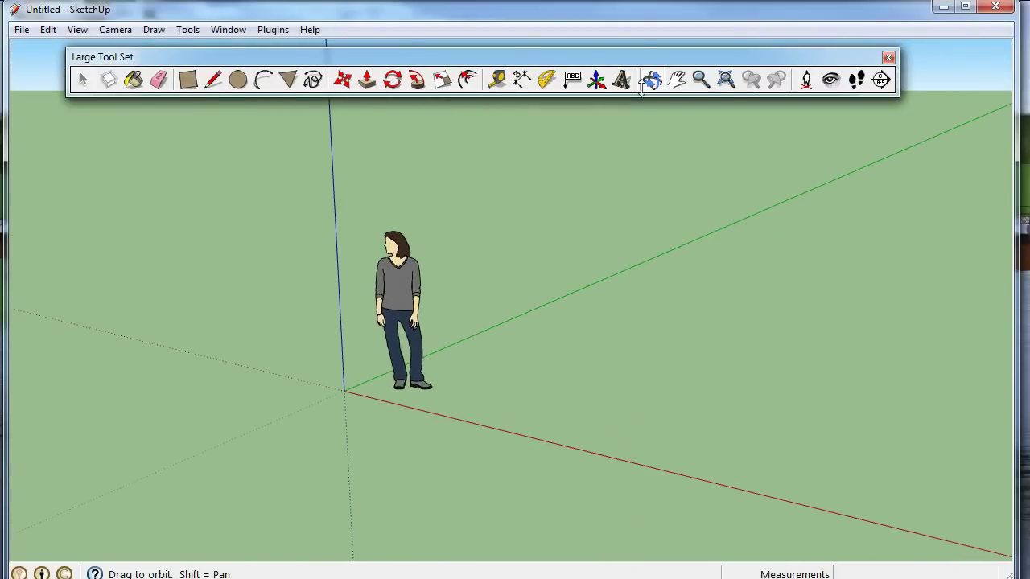
{"action": "left_click", "coordinate": [676, 78]}
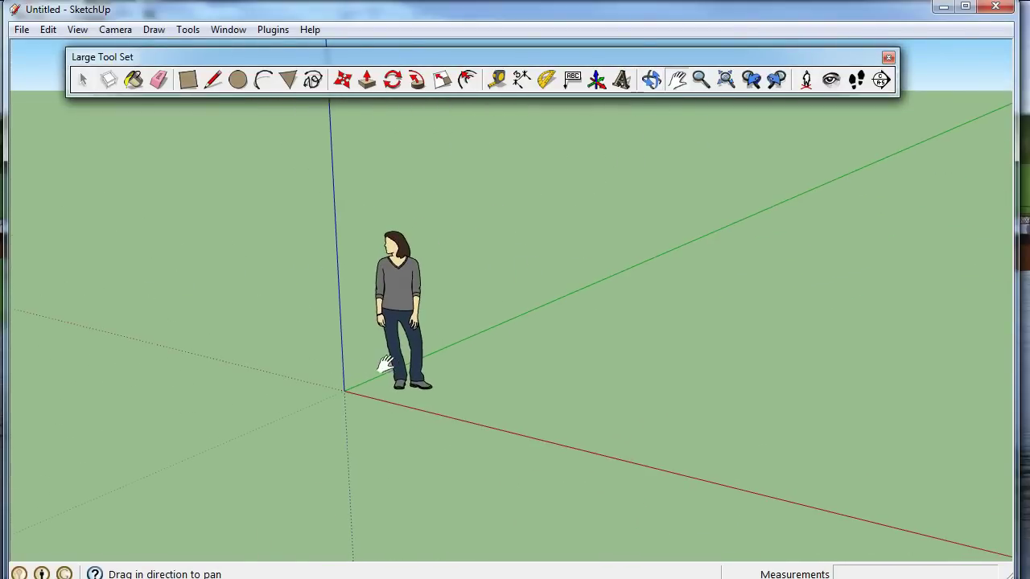
{"action": "mouse_move", "coordinate": [382, 362]}
{"action": "left_mouse_down"}
{"action": "mouse_move", "coordinate": [662, 345]}
{"action": "mouse_move", "coordinate": [443, 368]}
{"action": "mouse_move", "coordinate": [460, 349]}
{"action": "left_mouse_up"}
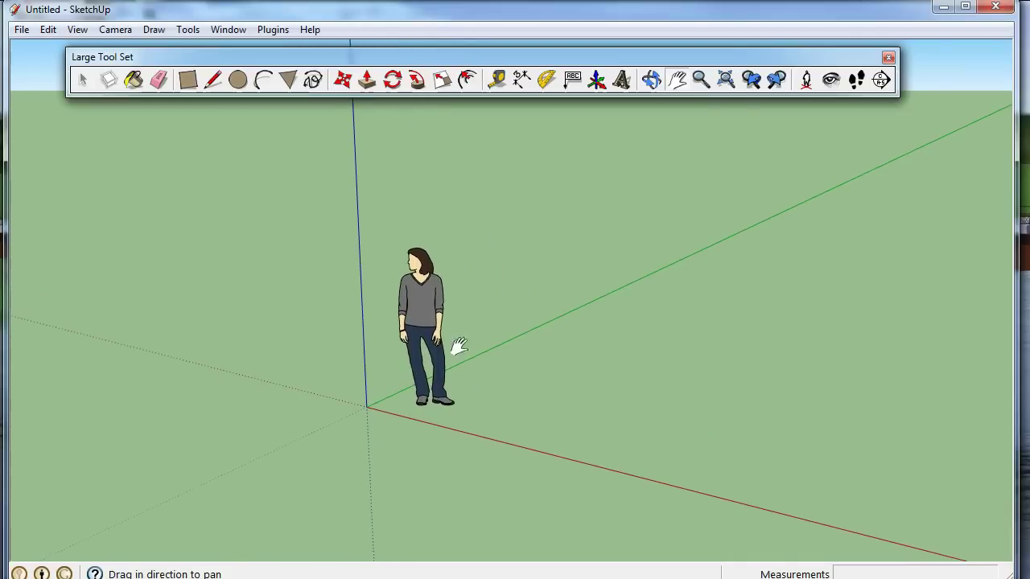
{"action": "left_click", "coordinate": [703, 83]}
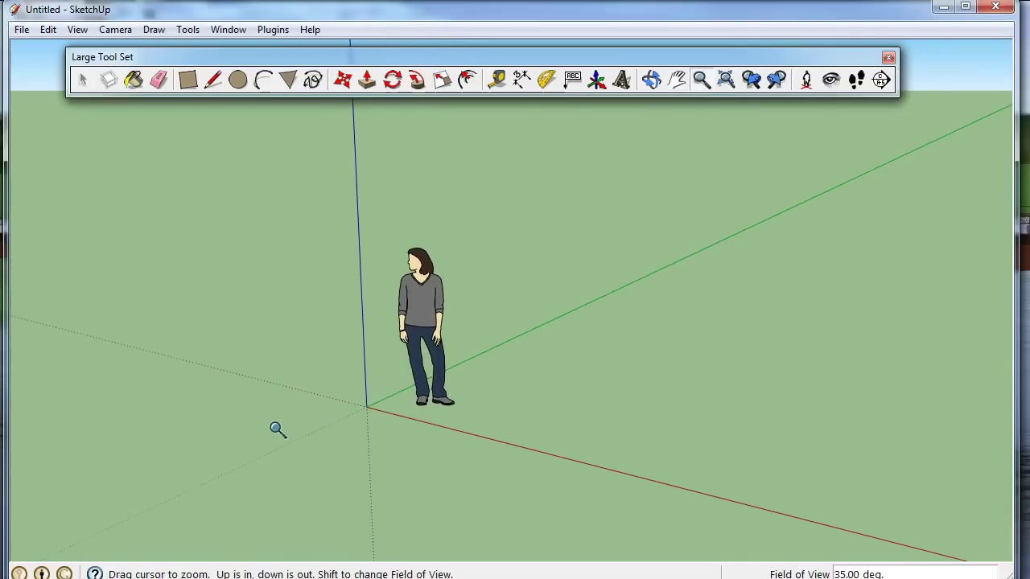
{"action": "mouse_move", "coordinate": [184, 462]}
{"action": "left_mouse_down"}
{"action": "mouse_move", "coordinate": [788, 163]}
{"action": "mouse_move", "coordinate": [169, 423]}
{"action": "mouse_move", "coordinate": [301, 400]}
{"action": "mouse_move", "coordinate": [568, 322]}
{"action": "mouse_move", "coordinate": [470, 346]}
{"action": "left_mouse_up"}
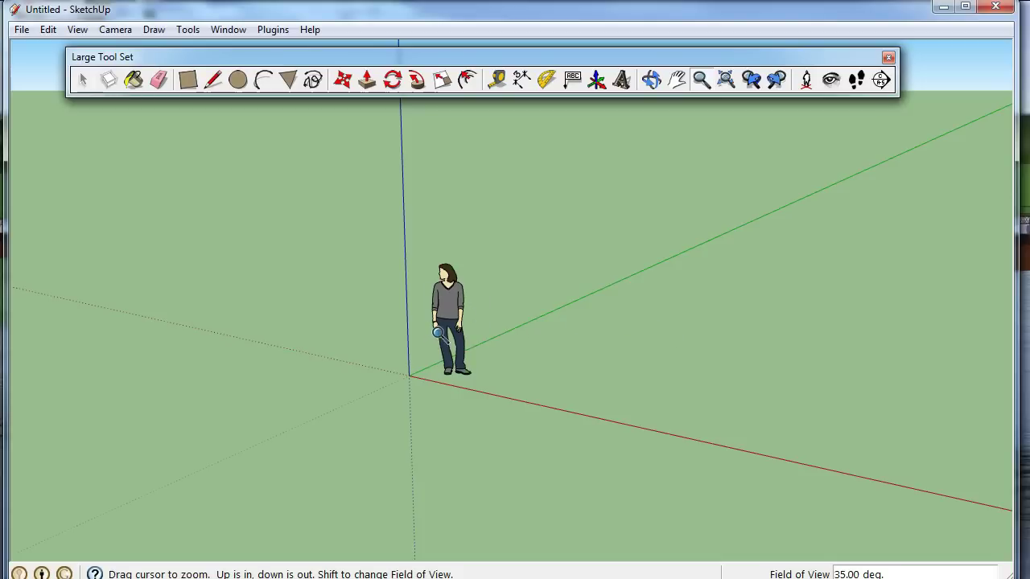
{"action": "left_click_drag", "start_coordinate": [435, 332], "coordinate": [442, 321]}
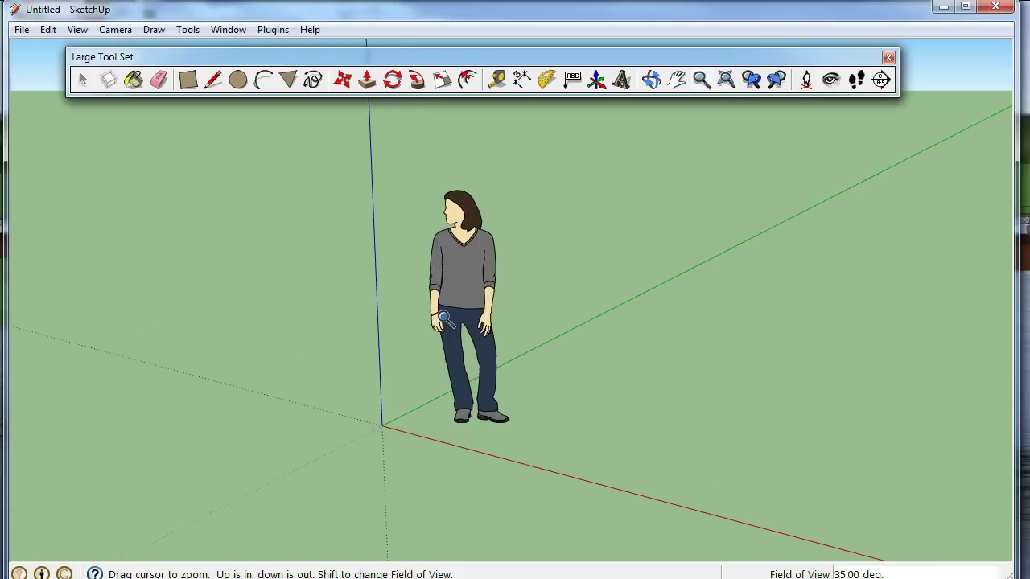
{"action": "scroll", "coordinate": [445, 319], "scroll_direction": "down", "scroll_amount": 2}
{"action": "scroll", "coordinate": [445, 319], "scroll_direction": "down", "scroll_amount": 2}
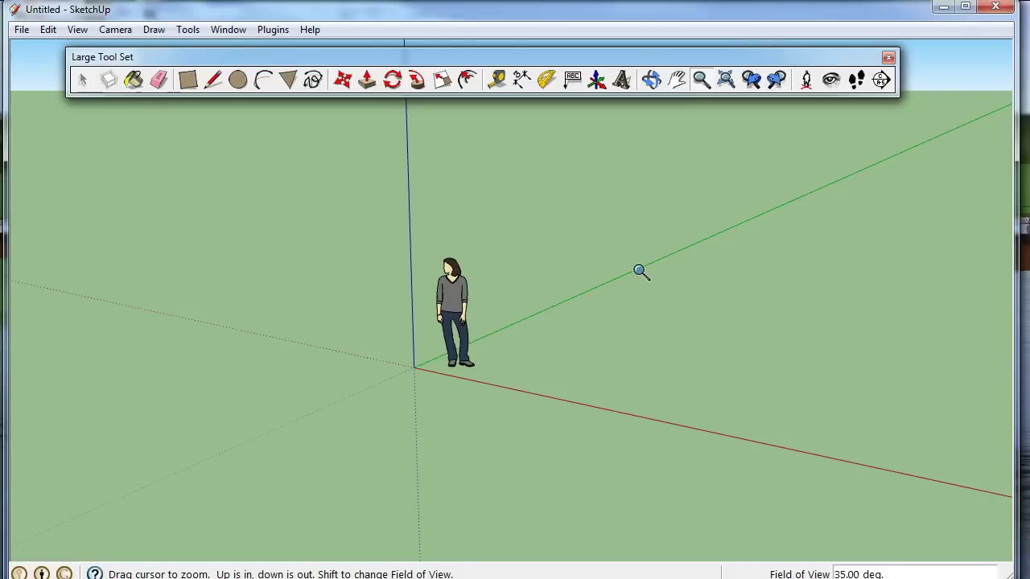
{"action": "key", "text": "o"}
{"action": "mouse_move", "coordinate": [721, 265]}
{"action": "left_mouse_down"}
{"action": "mouse_move", "coordinate": [208, 282]}
{"action": "mouse_move", "coordinate": [600, 306]}
{"action": "mouse_move", "coordinate": [731, 285]}
{"action": "mouse_move", "coordinate": [620, 290]}
{"action": "mouse_move", "coordinate": [552, 323]}
{"action": "mouse_move", "coordinate": [340, 258]}
{"action": "left_mouse_up"}
{"action": "key", "text": "z"}
{"action": "scroll", "coordinate": [294, 244], "scroll_direction": "down", "scroll_amount": 2}
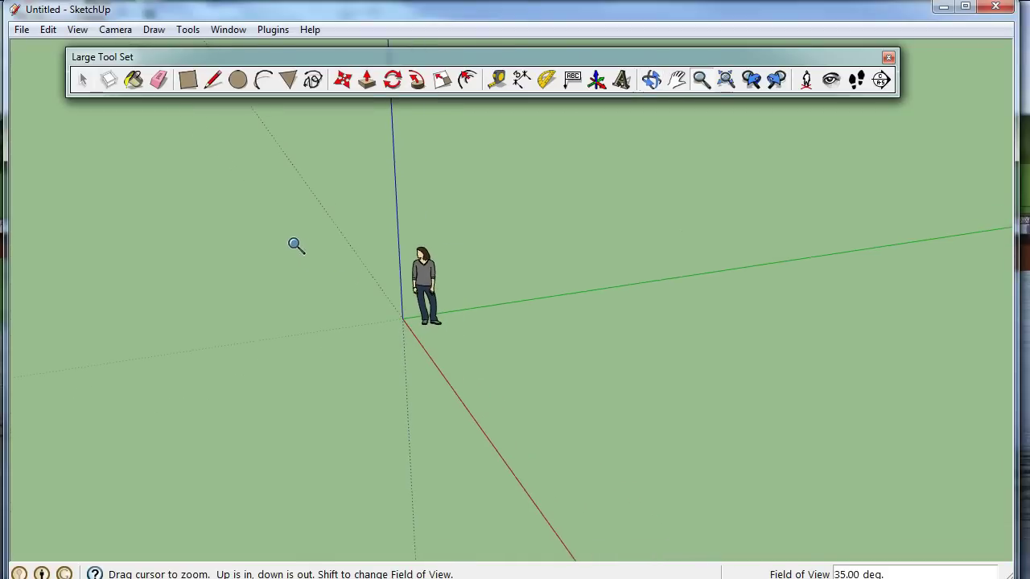
{"action": "scroll", "coordinate": [308, 239], "scroll_direction": "down", "scroll_amount": 2}
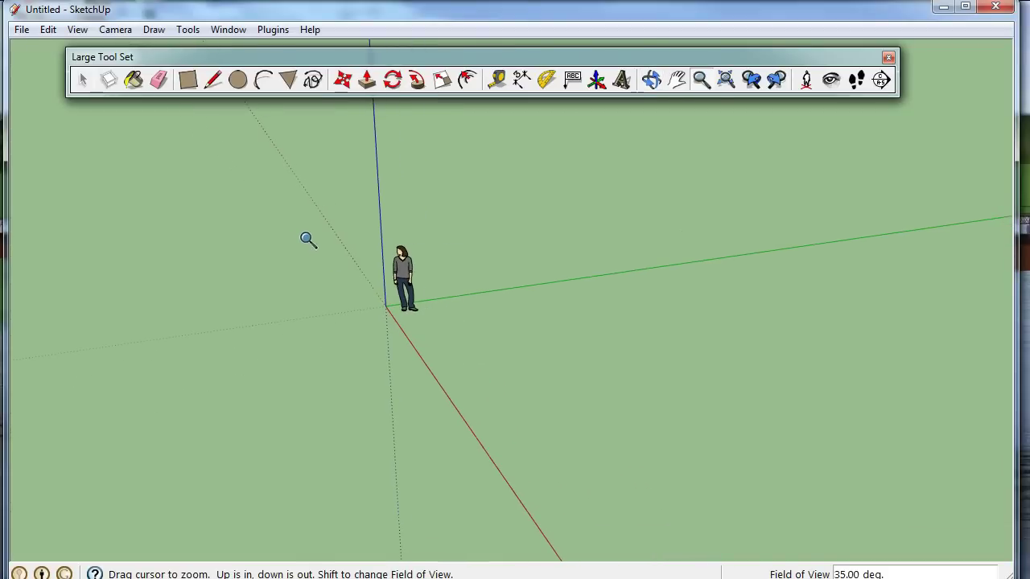
{"action": "left_click", "coordinate": [189, 82]}
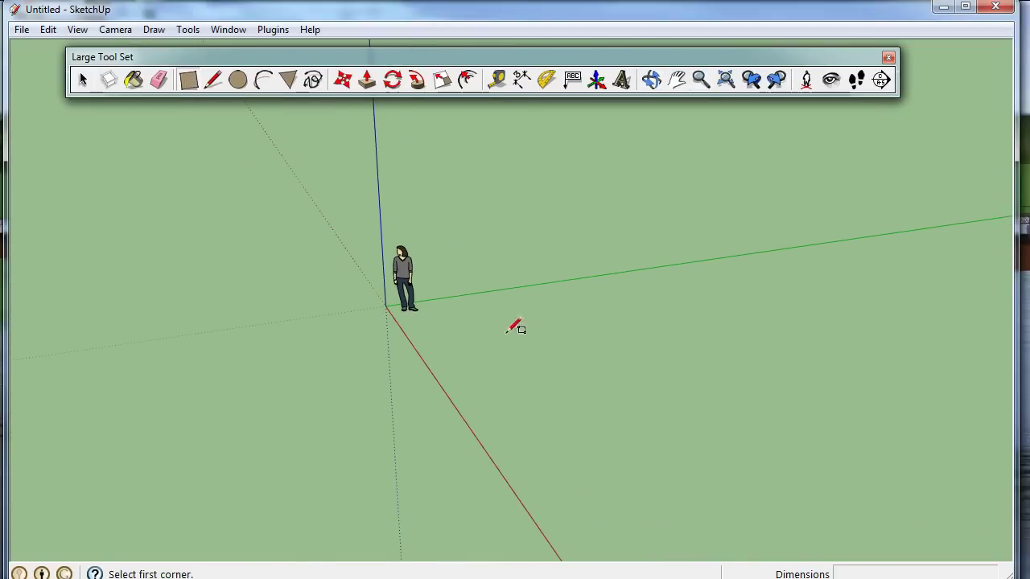
Step: Draw a long rectangular strip on the ground beside the figure
{"action": "left_click", "coordinate": [426, 363]}
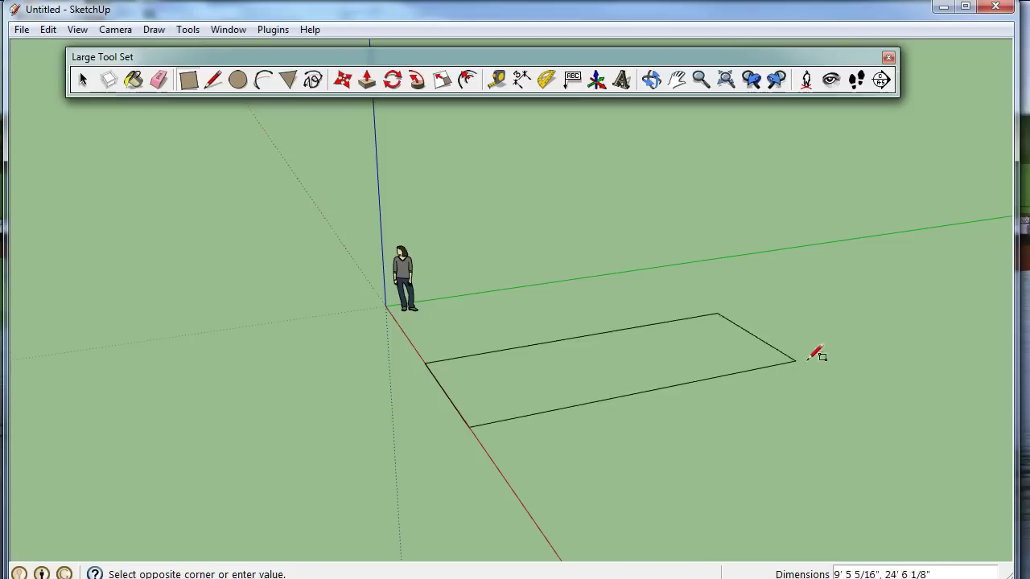
{"action": "left_click", "coordinate": [996, 307]}
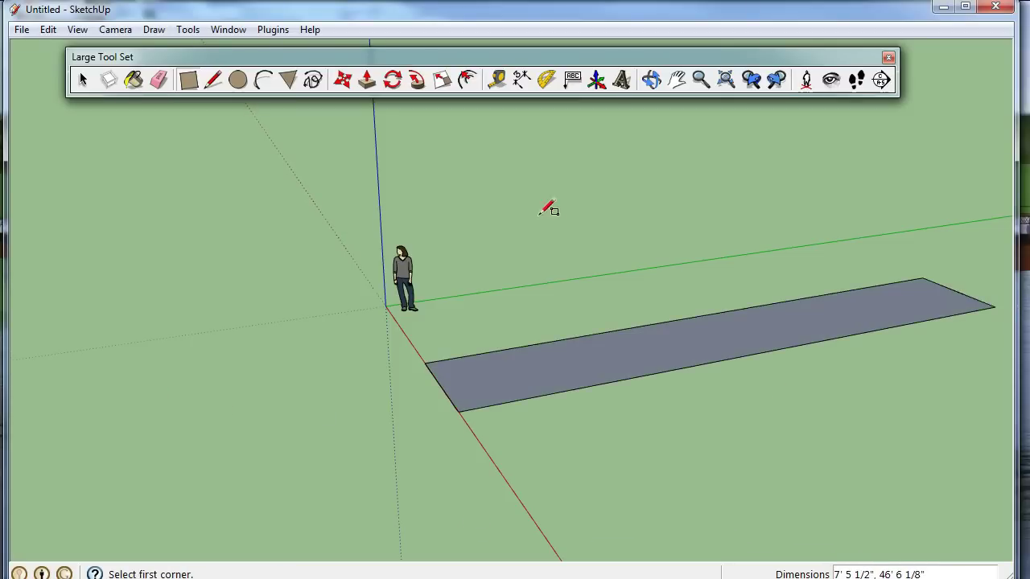
{"action": "left_click", "coordinate": [676, 79]}
{"action": "left_click_drag", "start_coordinate": [758, 246], "coordinate": [605, 249]}
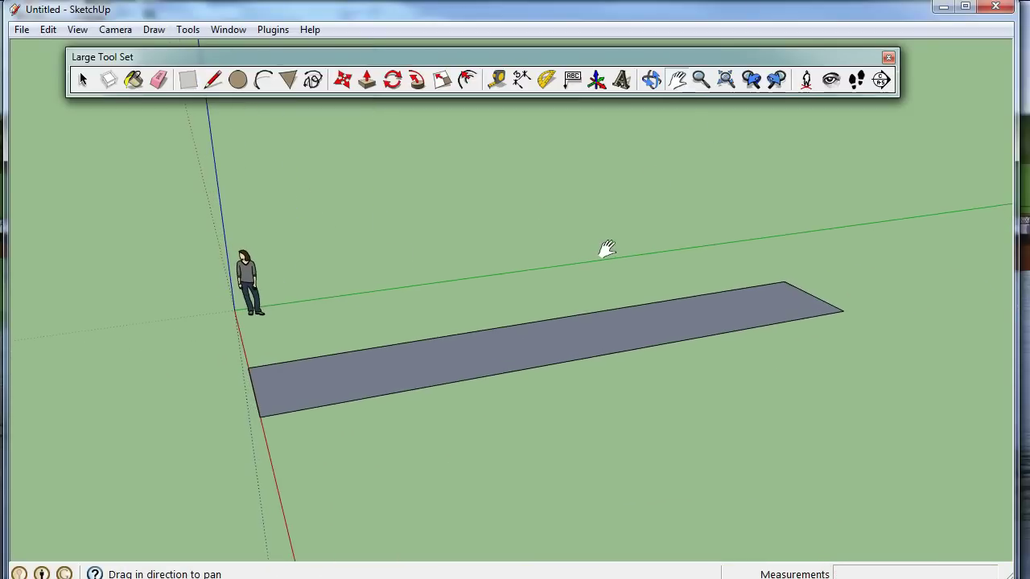
Step: Push/Pull the strip up 1' 10 7/8" into a slab and frame it
{"action": "left_click", "coordinate": [366, 81]}
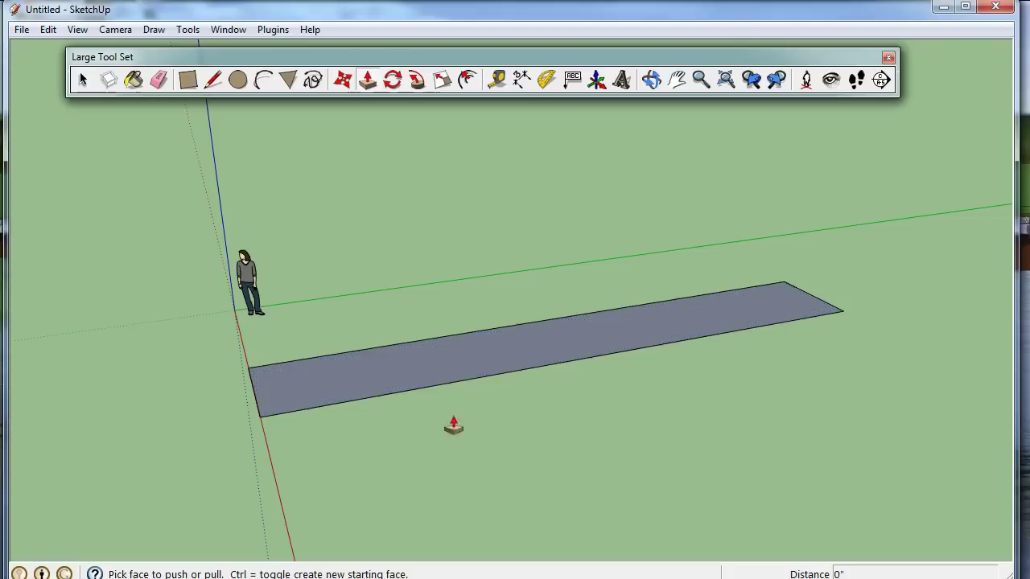
{"action": "left_click", "coordinate": [442, 364]}
{"action": "left_click_drag", "start_coordinate": [454, 352], "coordinate": [459, 342]}
{"action": "left_click", "coordinate": [459, 341]}
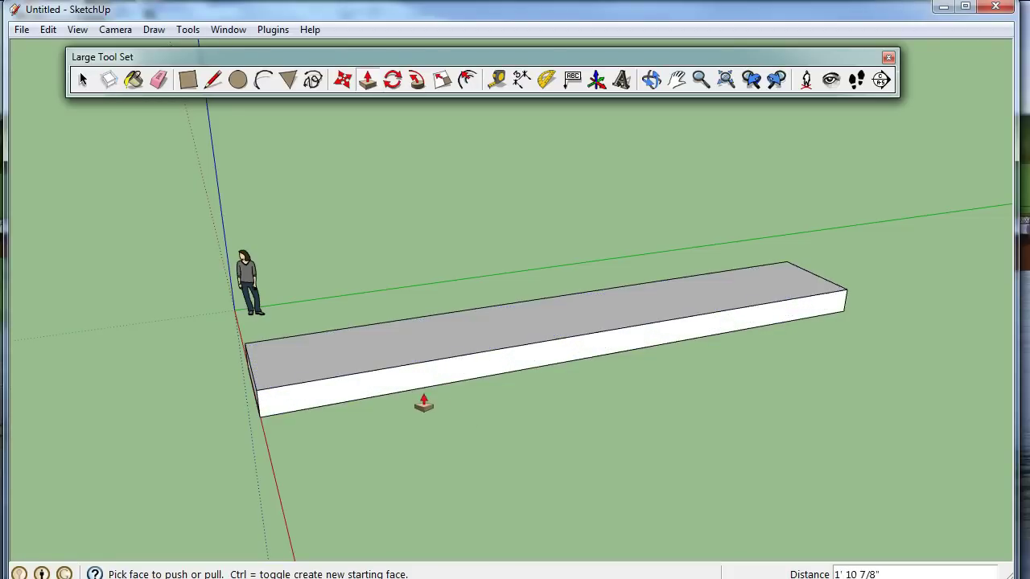
{"action": "left_click", "coordinate": [652, 79]}
{"action": "left_click_drag", "start_coordinate": [465, 260], "coordinate": [496, 226]}
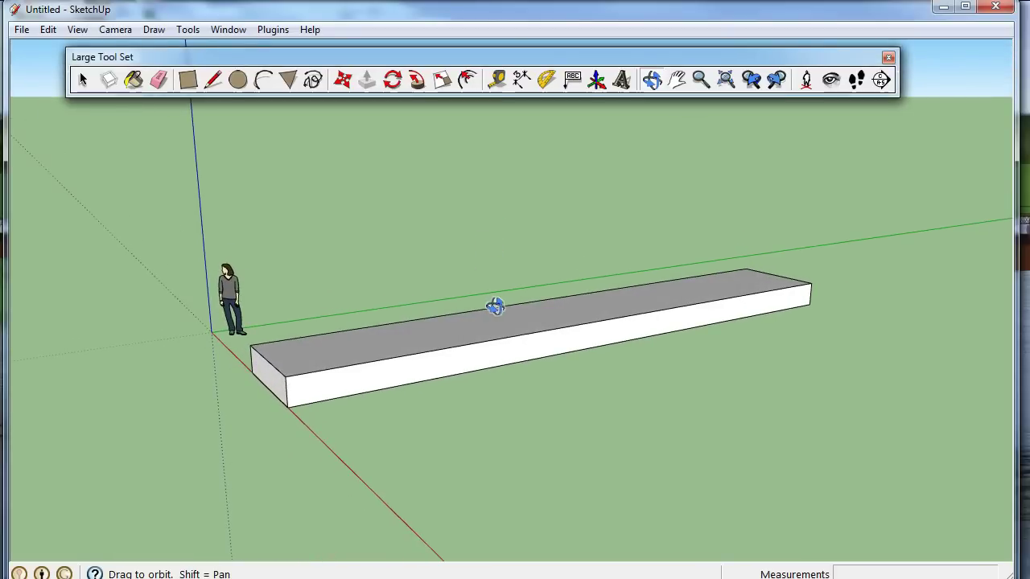
{"action": "left_click", "coordinate": [700, 79]}
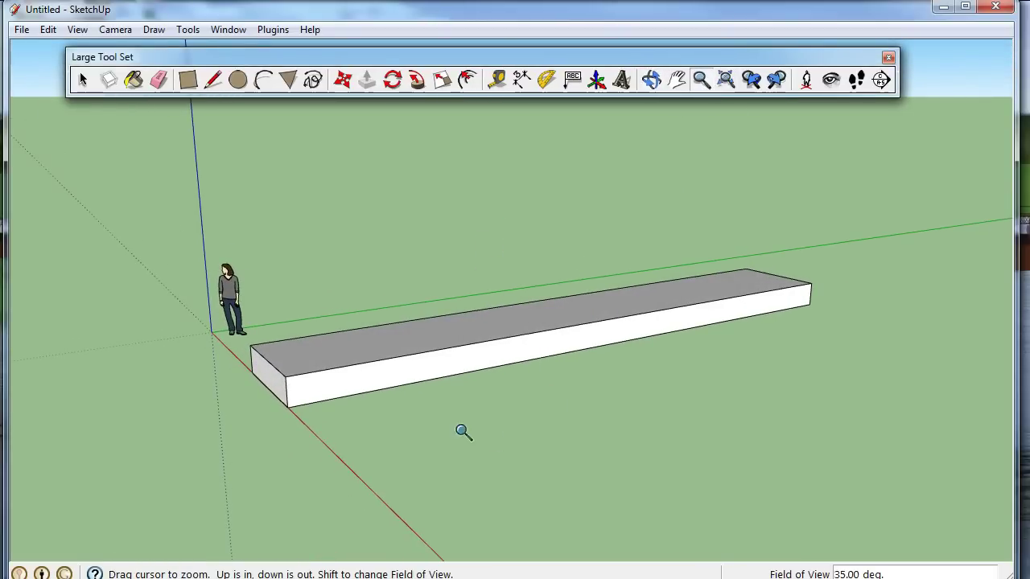
{"action": "mouse_move", "coordinate": [459, 430]}
{"action": "left_mouse_down"}
{"action": "mouse_move", "coordinate": [524, 396]}
{"action": "mouse_move", "coordinate": [896, 346]}
{"action": "left_mouse_up"}
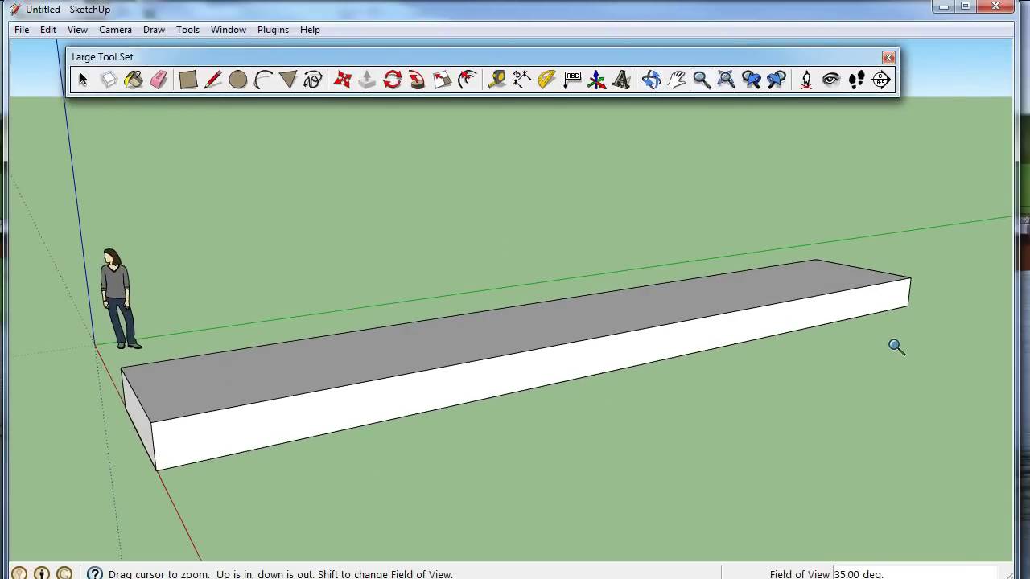
Step: Draw an upward-bulging arc across the slab's front face, corner to corner
{"action": "left_click", "coordinate": [263, 81]}
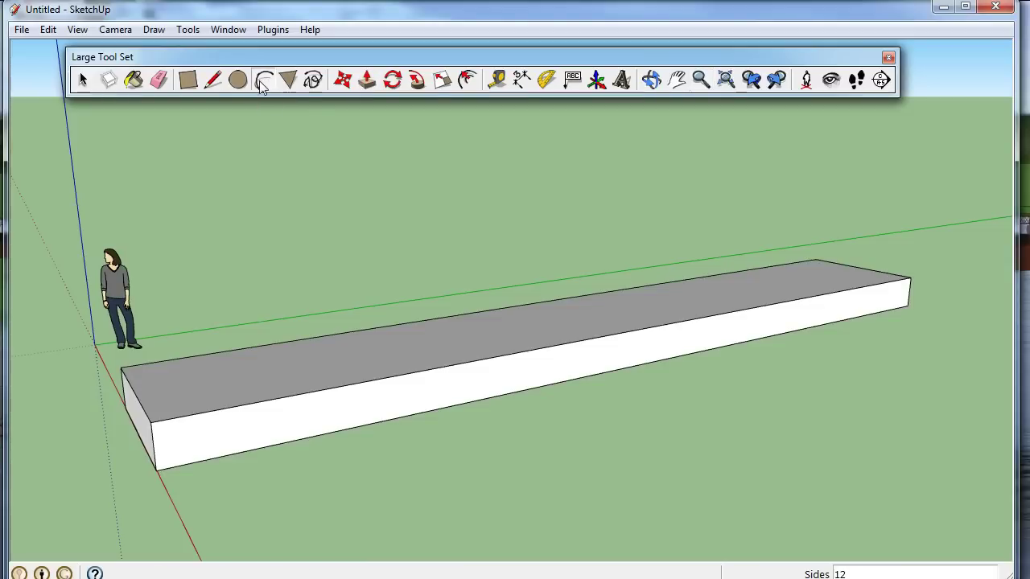
{"action": "left_click", "coordinate": [161, 467]}
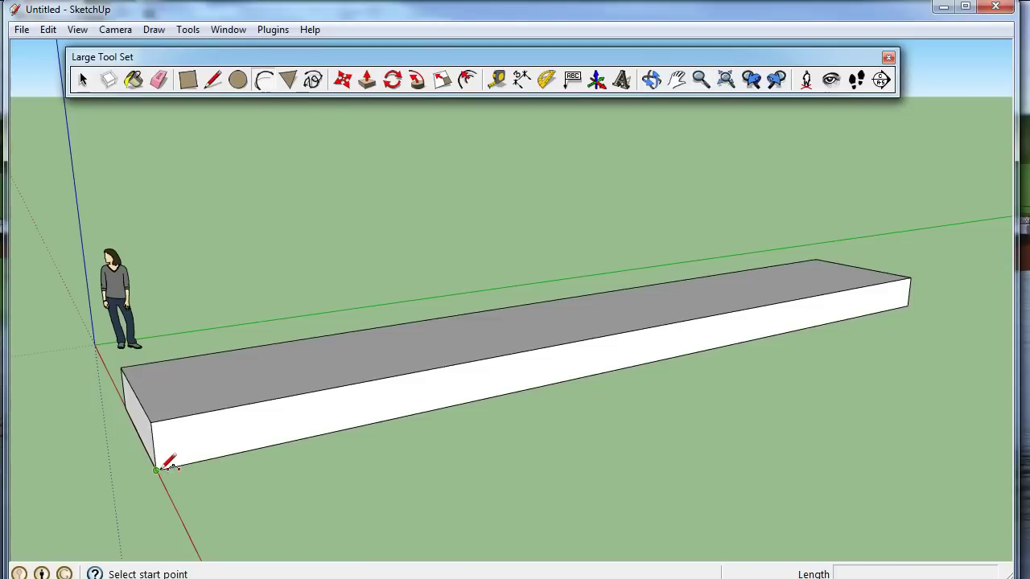
{"action": "left_click", "coordinate": [908, 304]}
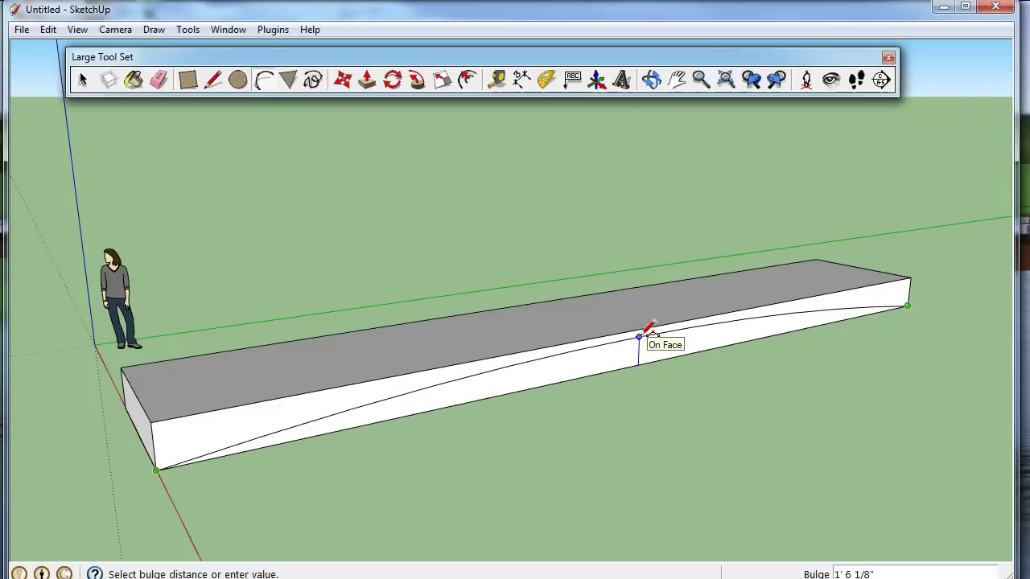
{"action": "left_click", "coordinate": [643, 333]}
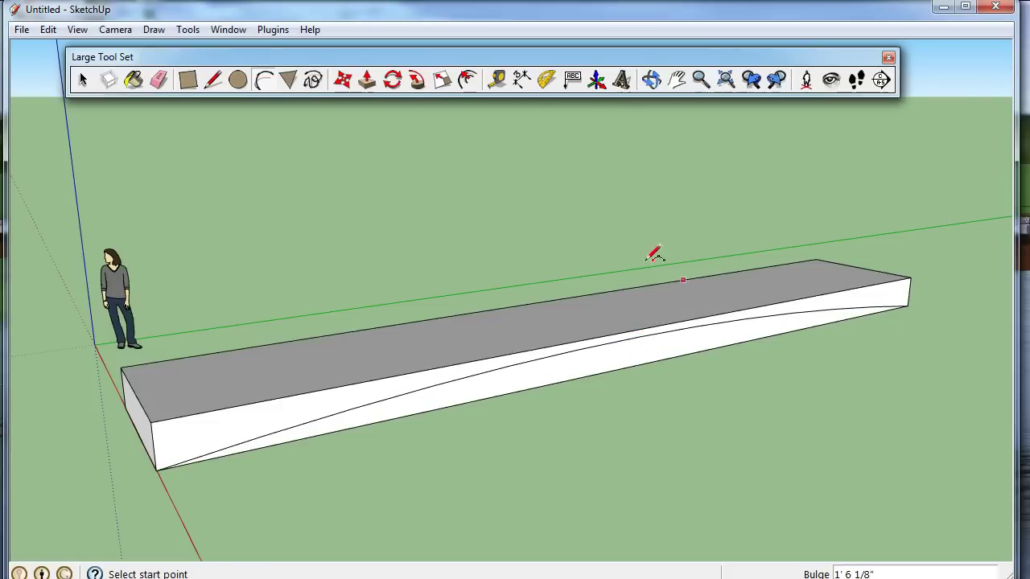
Step: Push the block's side face back until only the curved ramp remains
{"action": "left_click", "coordinate": [367, 81]}
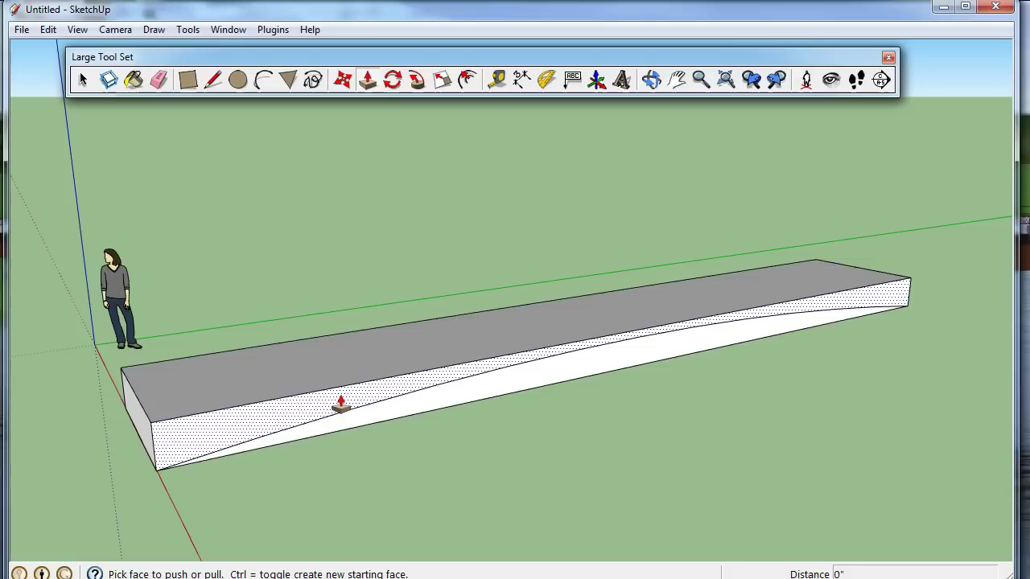
{"action": "left_click_drag", "start_coordinate": [341, 406], "coordinate": [263, 360]}
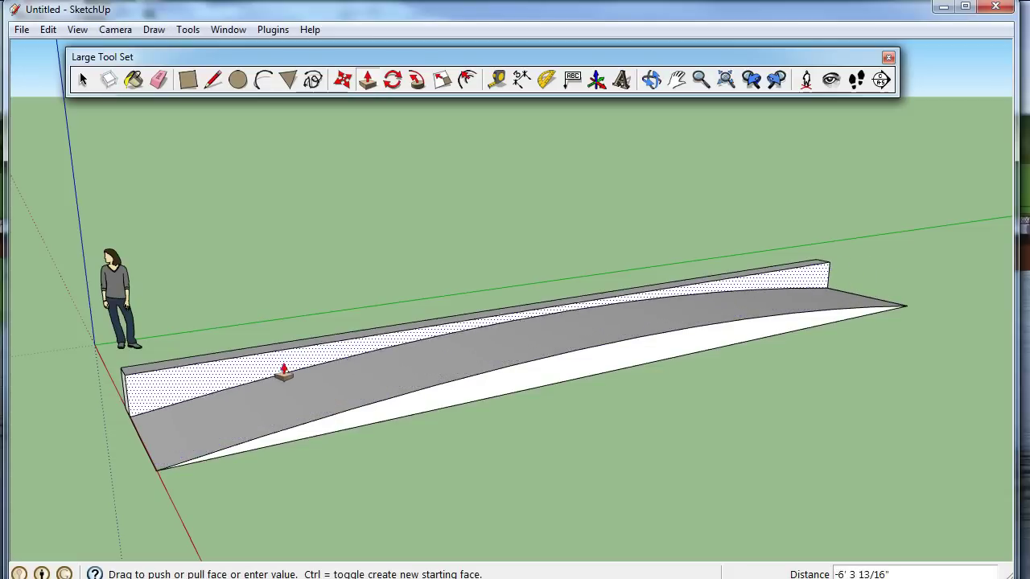
{"action": "left_click_drag", "start_coordinate": [263, 360], "coordinate": [257, 359]}
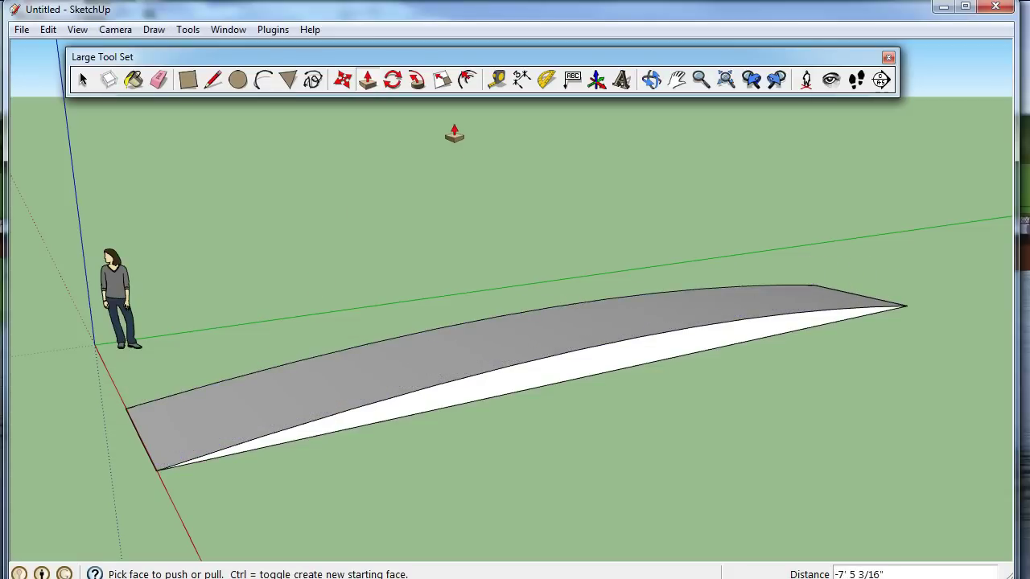
{"action": "left_click", "coordinate": [262, 82]}
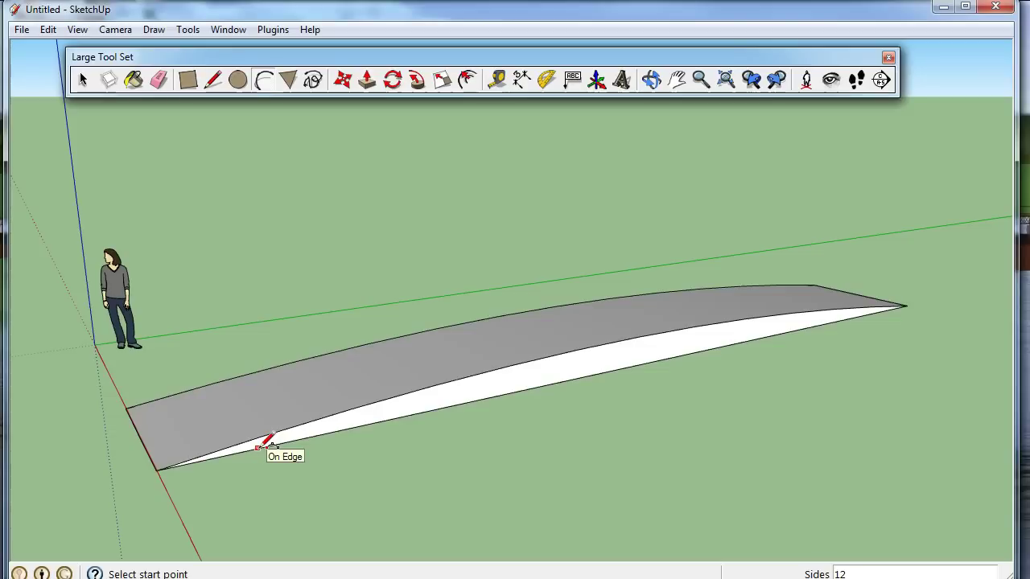
Step: Draw a second arc along the ramp's lower front edge and push away the sliver below it
{"action": "left_click", "coordinate": [257, 448]}
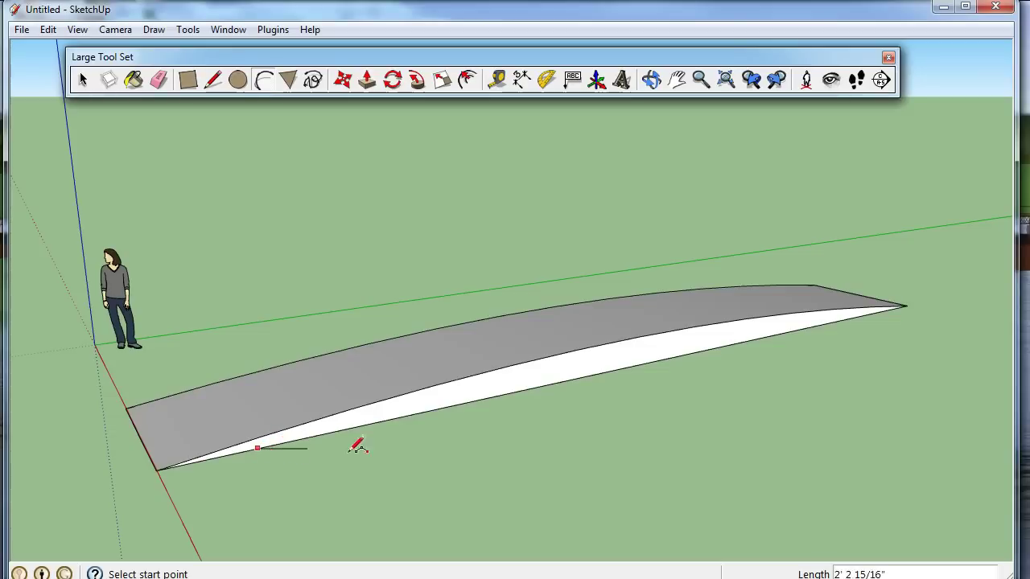
{"action": "left_click", "coordinate": [829, 322]}
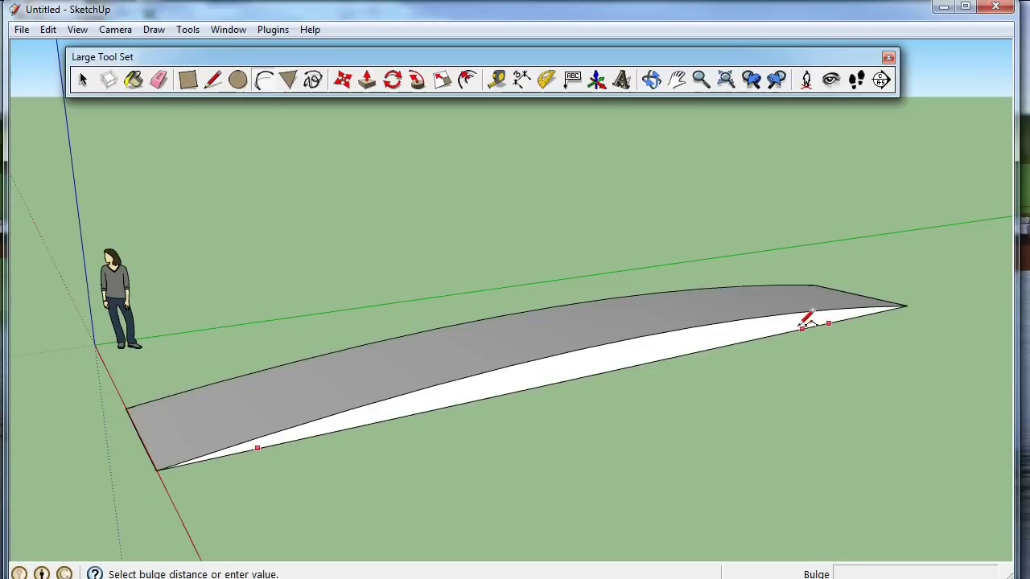
{"action": "left_click", "coordinate": [606, 353]}
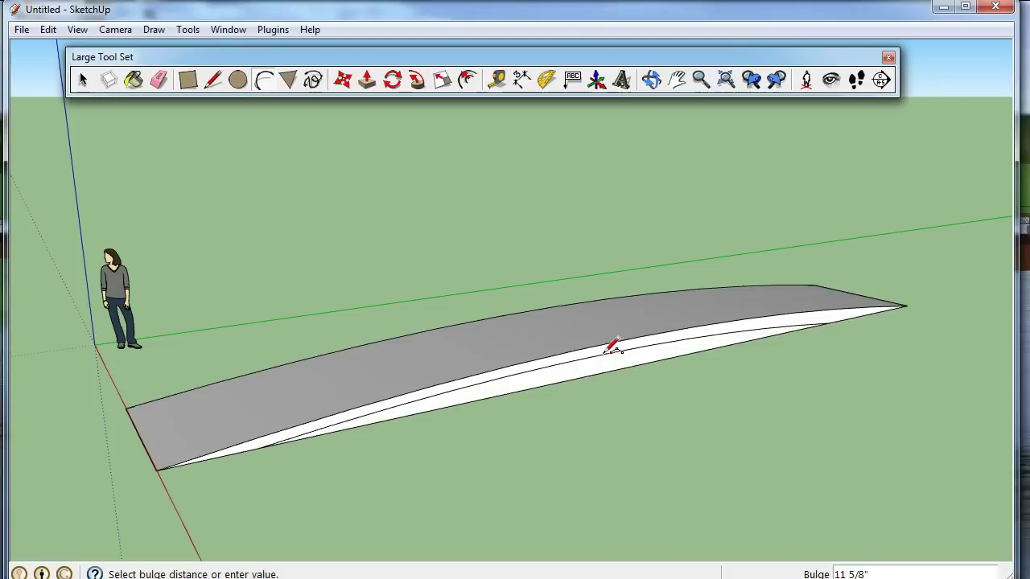
{"action": "left_click", "coordinate": [366, 80]}
{"action": "left_click_drag", "start_coordinate": [552, 382], "coordinate": [403, 282]}
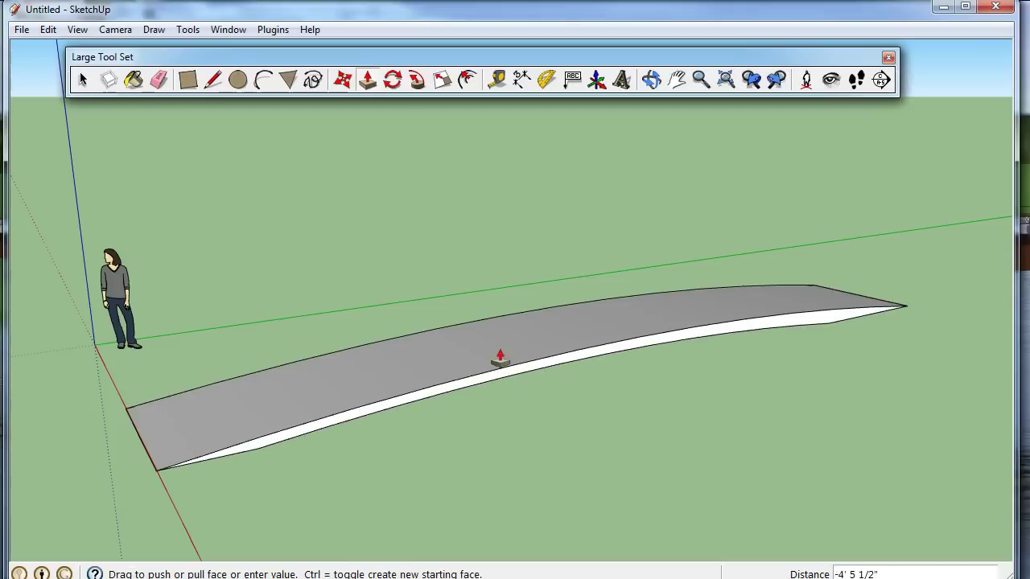
Step: Finish removing the sliver and view the arched deck from a low side angle
{"action": "left_click", "coordinate": [200, 176]}
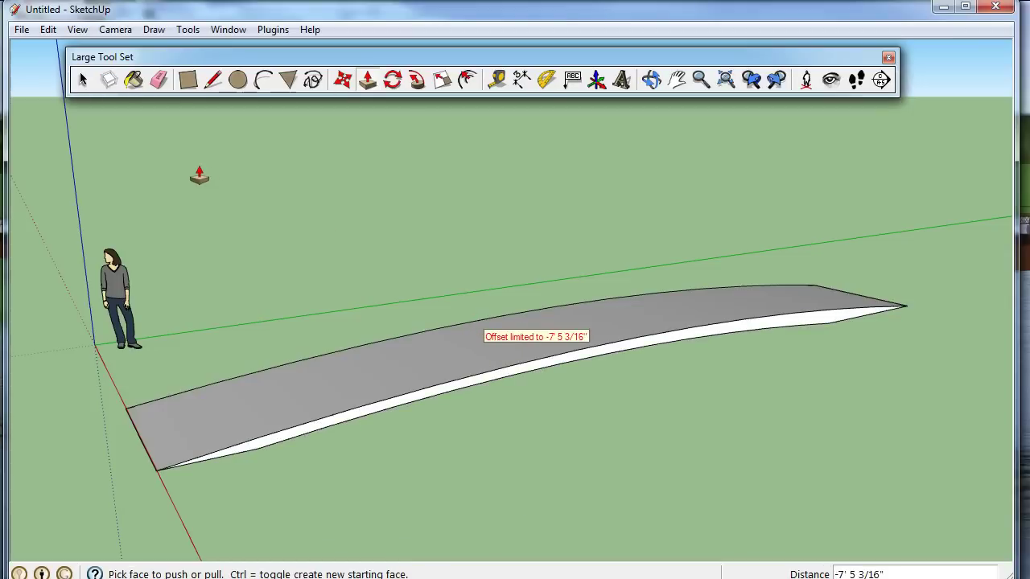
{"action": "left_click", "coordinate": [651, 80]}
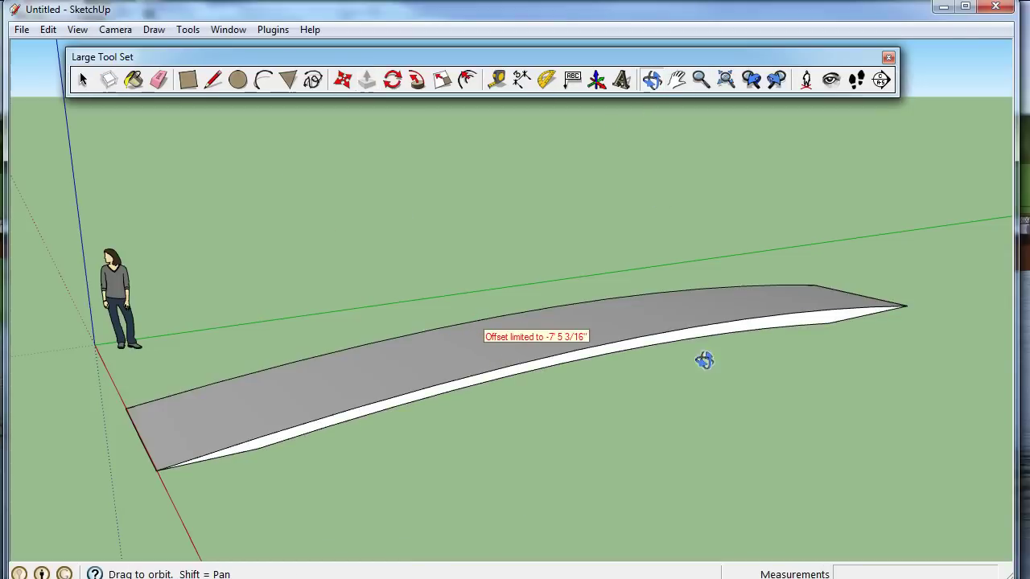
{"action": "mouse_move", "coordinate": [692, 412]}
{"action": "left_mouse_down"}
{"action": "mouse_move", "coordinate": [526, 327]}
{"action": "mouse_move", "coordinate": [944, 330]}
{"action": "mouse_move", "coordinate": [719, 430]}
{"action": "left_mouse_up"}
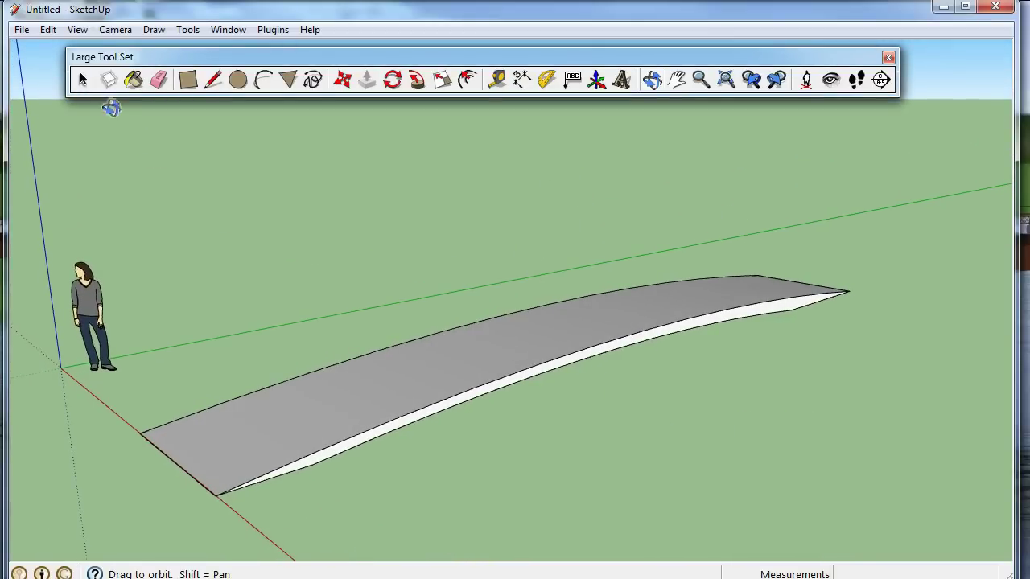
{"action": "left_click", "coordinate": [83, 80]}
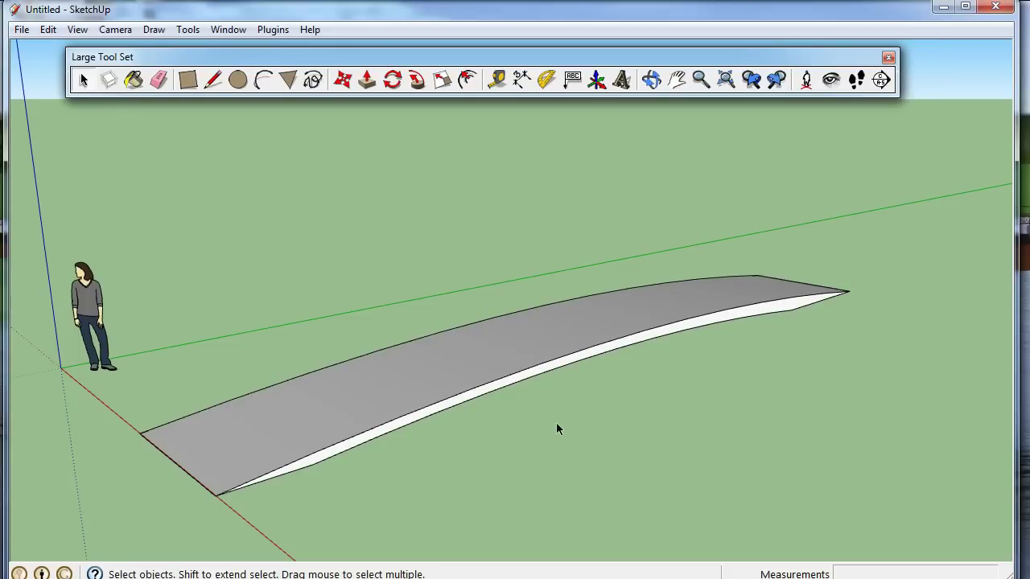
{"action": "middle_click_drag", "start_coordinate": [444, 460], "coordinate": [584, 407]}
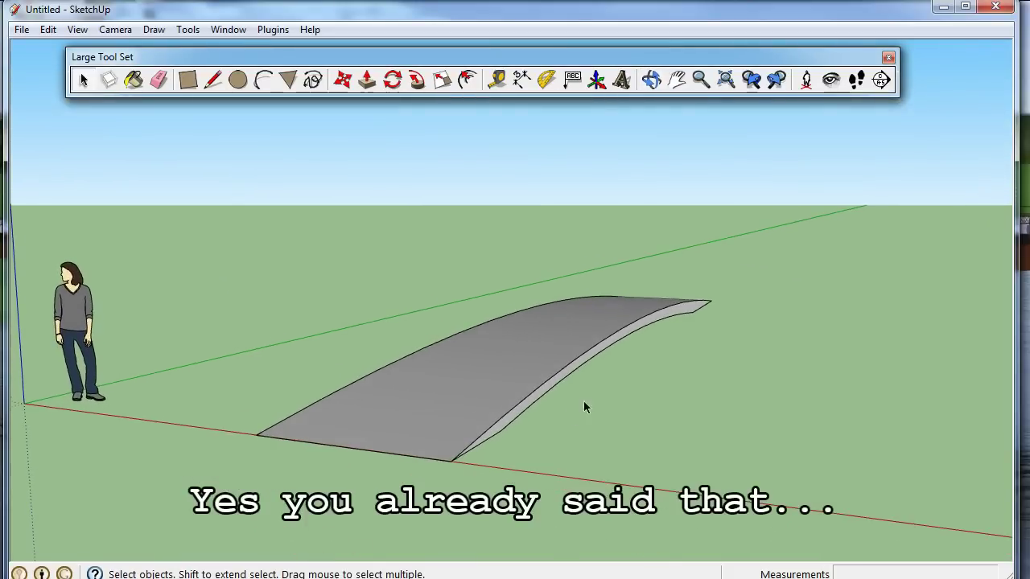
Step: Copy the deck's curved front edge straight up 3' 7 7/8"
{"action": "left_click", "coordinate": [592, 352]}
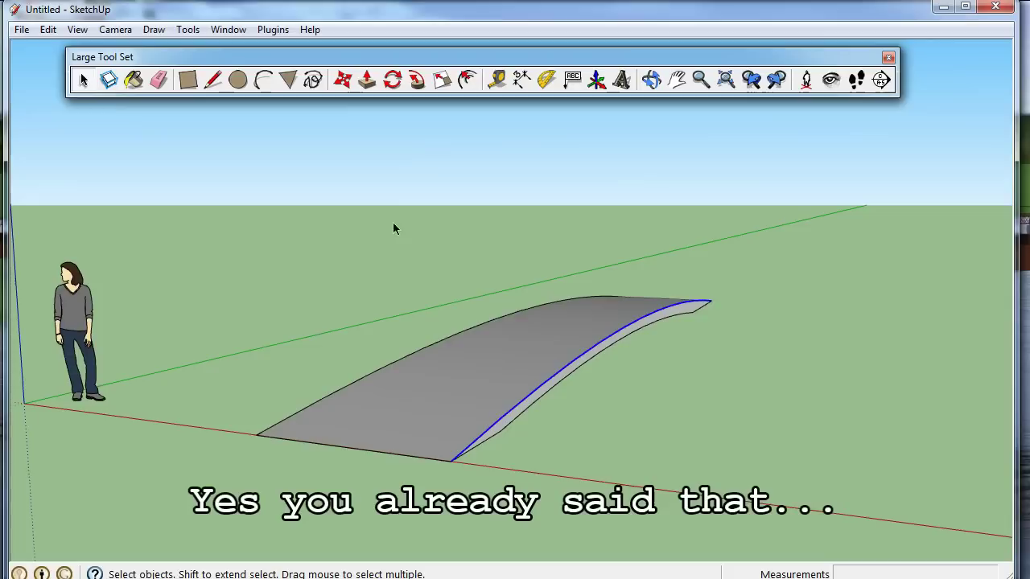
{"action": "left_click", "coordinate": [343, 79]}
{"action": "left_click", "coordinate": [638, 322]}
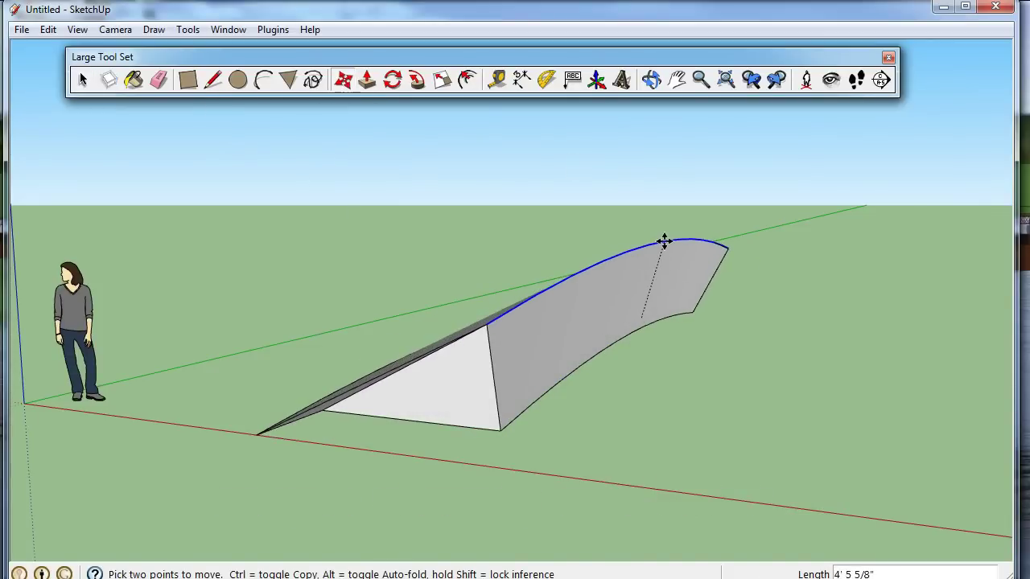
{"action": "key", "text": "Escape"}
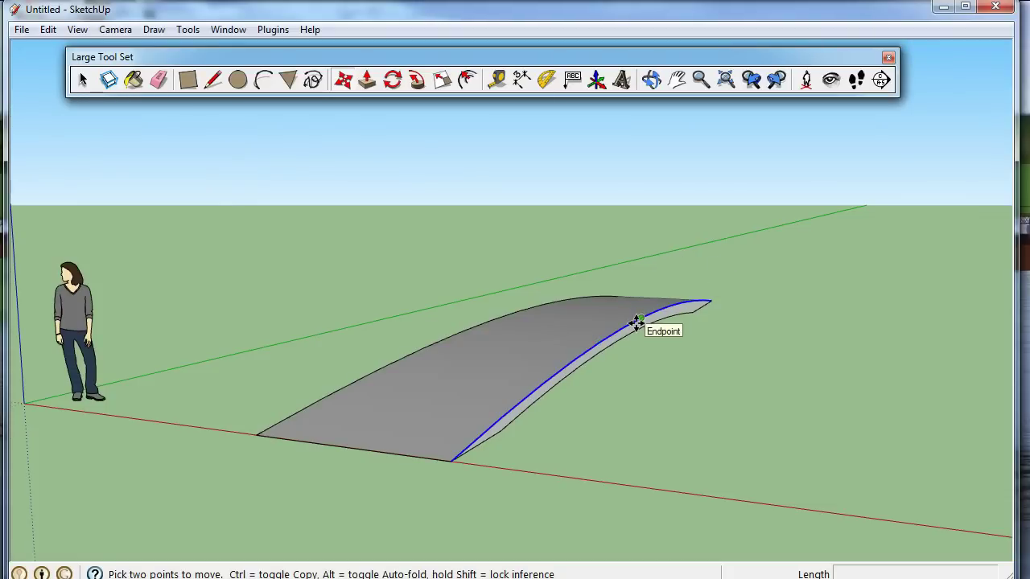
{"action": "left_click", "coordinate": [636, 323]}
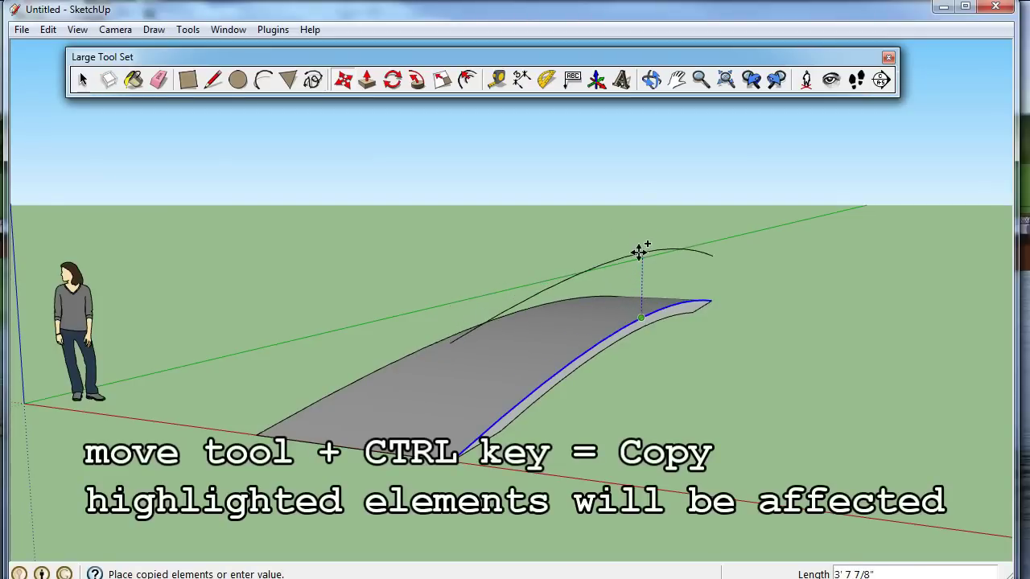
{"action": "left_click", "coordinate": [641, 248]}
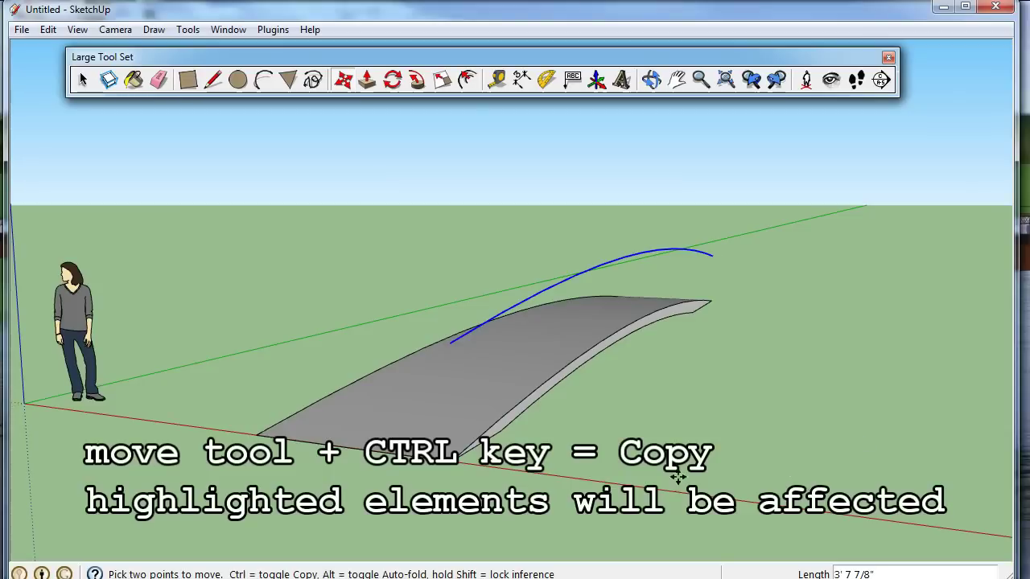
Step: Draw a vertical line from the copied curve's near end down to the deck's front corner
{"action": "left_click", "coordinate": [213, 82]}
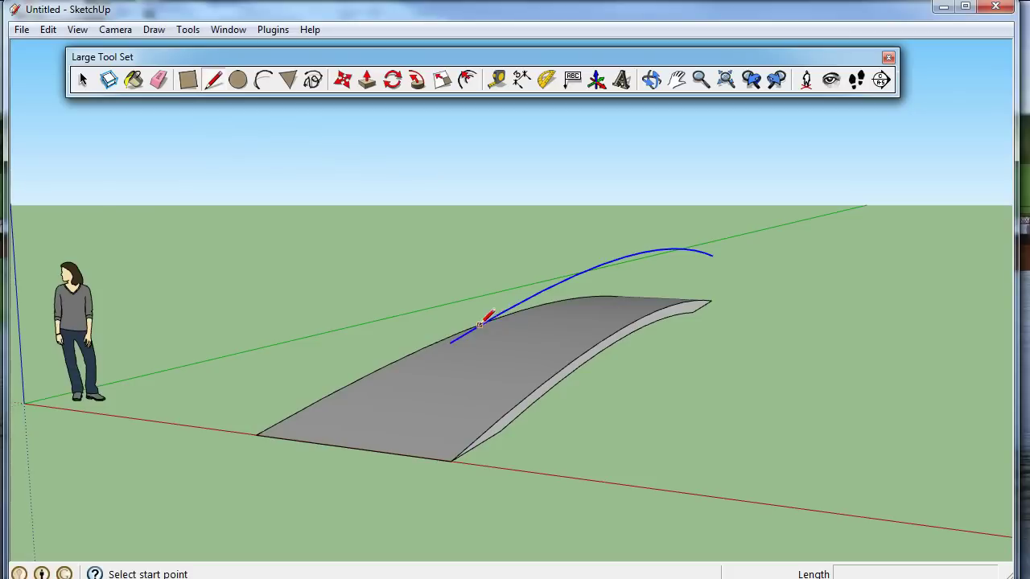
{"action": "left_click", "coordinate": [449, 342]}
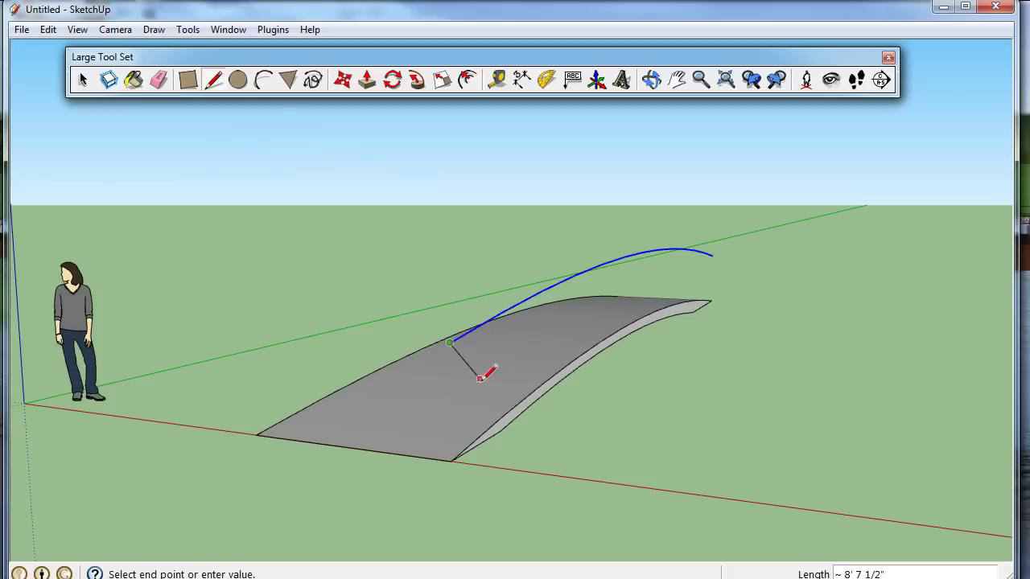
{"action": "left_click", "coordinate": [451, 461]}
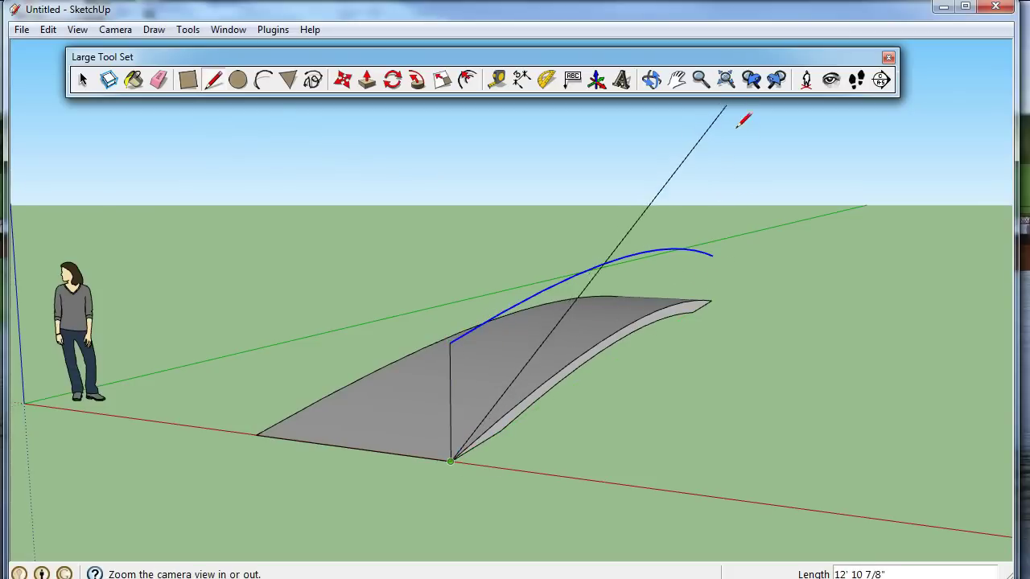
{"action": "left_click", "coordinate": [213, 83]}
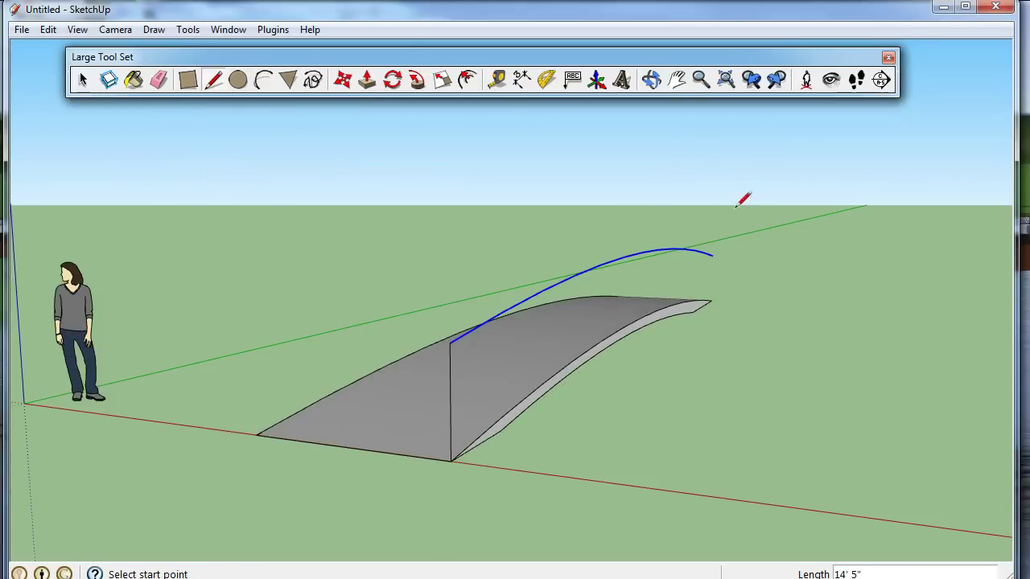
Step: Draw the far-end vertical line down to the ramp corner, closing the curved wall face
{"action": "left_click", "coordinate": [651, 79]}
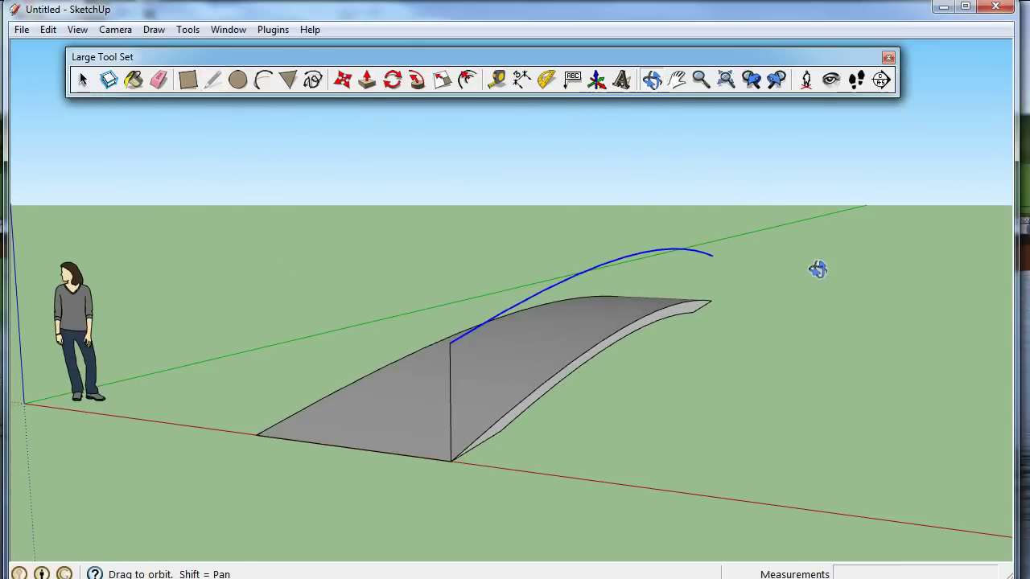
{"action": "mouse_move", "coordinate": [816, 269]}
{"action": "left_mouse_down"}
{"action": "mouse_move", "coordinate": [609, 310]}
{"action": "mouse_move", "coordinate": [295, 311]}
{"action": "mouse_move", "coordinate": [3, 227]}
{"action": "mouse_move", "coordinate": [16, 225]}
{"action": "left_mouse_up"}
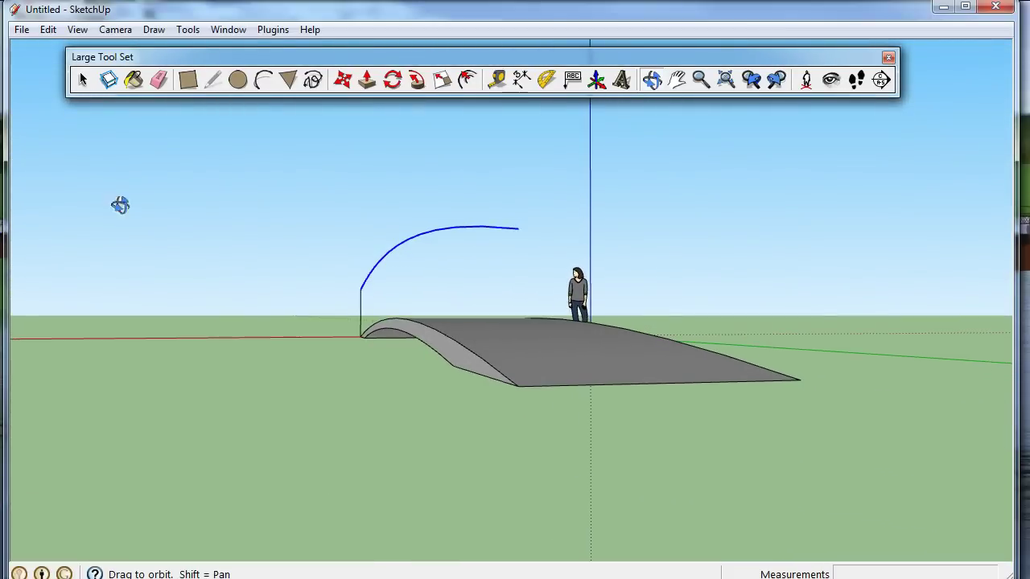
{"action": "left_click", "coordinate": [212, 81]}
{"action": "left_click", "coordinate": [517, 228]}
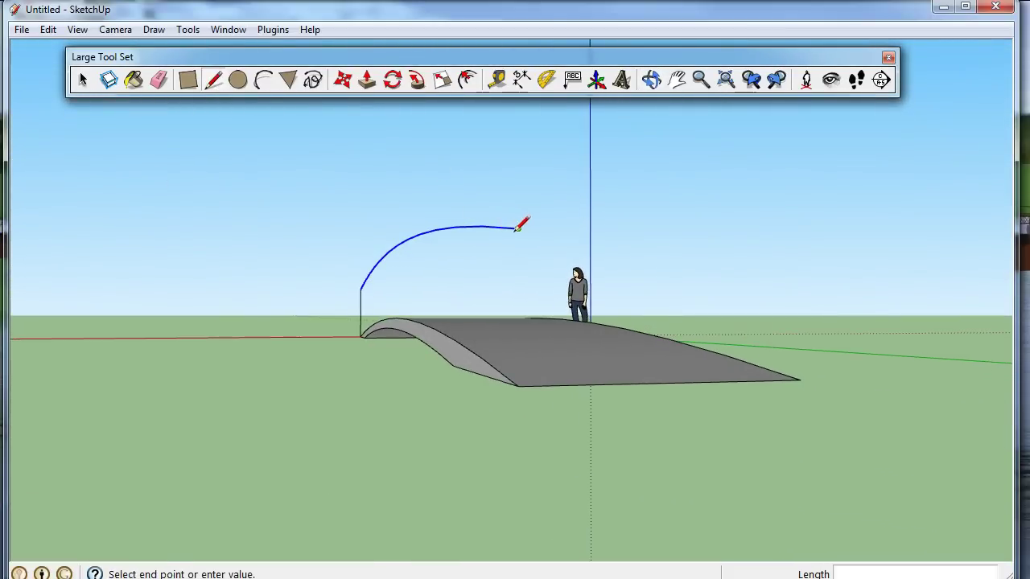
{"action": "left_click", "coordinate": [518, 385]}
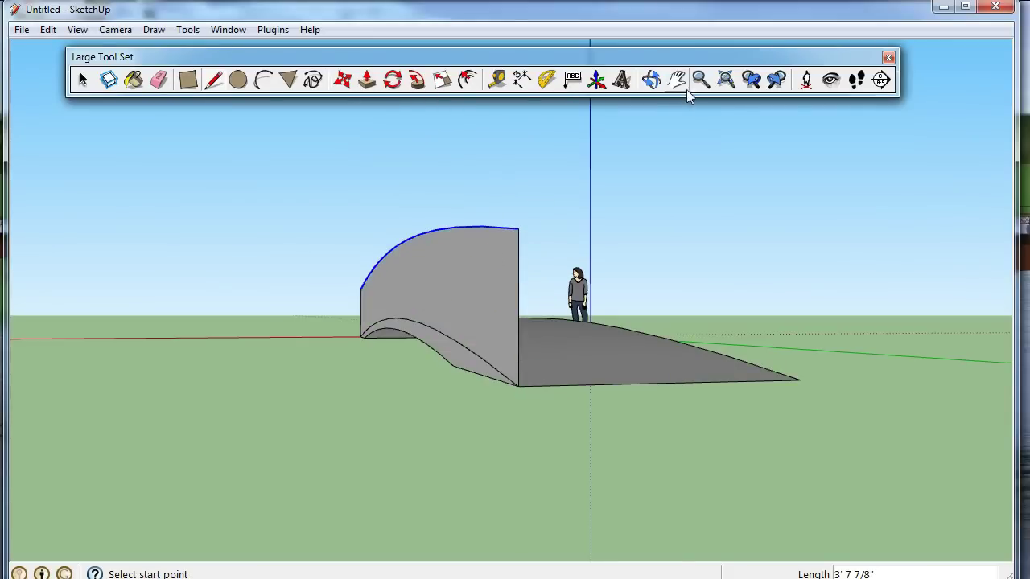
{"action": "left_click", "coordinate": [652, 79]}
{"action": "mouse_move", "coordinate": [708, 152]}
{"action": "left_mouse_down"}
{"action": "mouse_move", "coordinate": [530, 193]}
{"action": "mouse_move", "coordinate": [491, 181]}
{"action": "left_mouse_up"}
Step: Push/Pull the curved wall face out 2 1/8" into a solid panel
{"action": "left_click", "coordinate": [367, 79]}
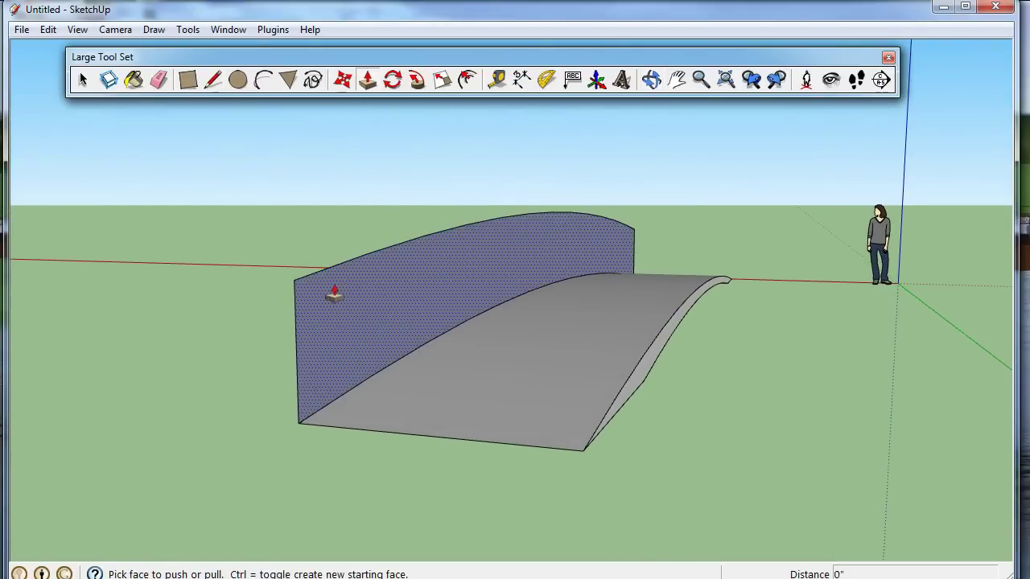
{"action": "left_click", "coordinate": [333, 294]}
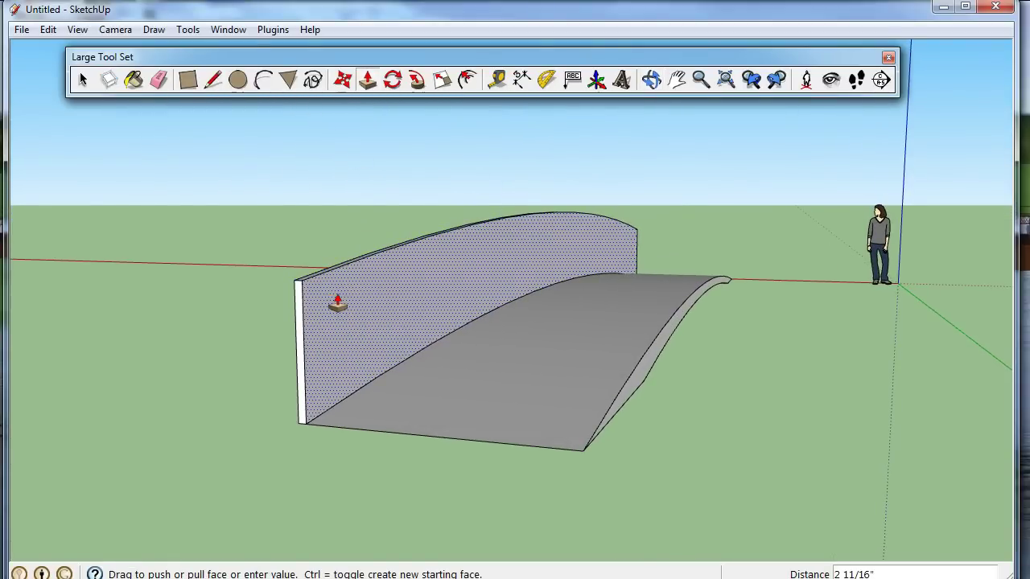
{"action": "left_click", "coordinate": [338, 303]}
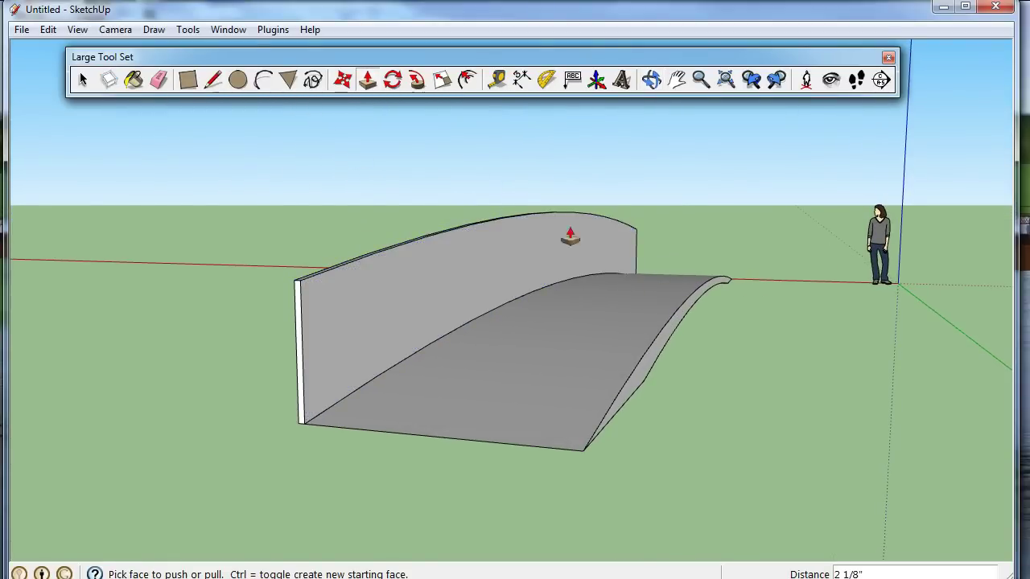
{"action": "left_click", "coordinate": [213, 79]}
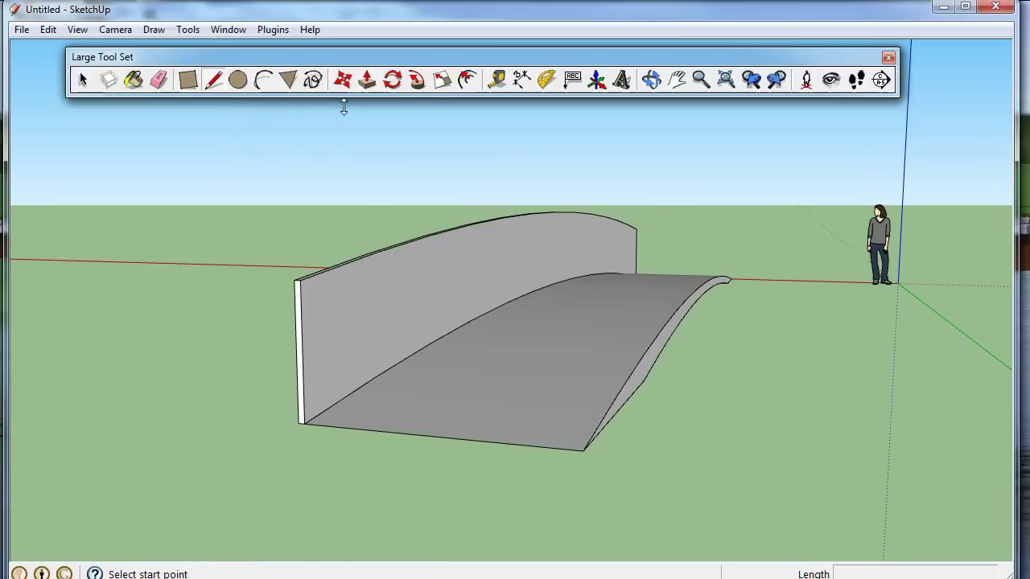
Step: Copy the ramp's other curved edge straight up about 3' 7 1/8"
{"action": "left_click", "coordinate": [83, 79]}
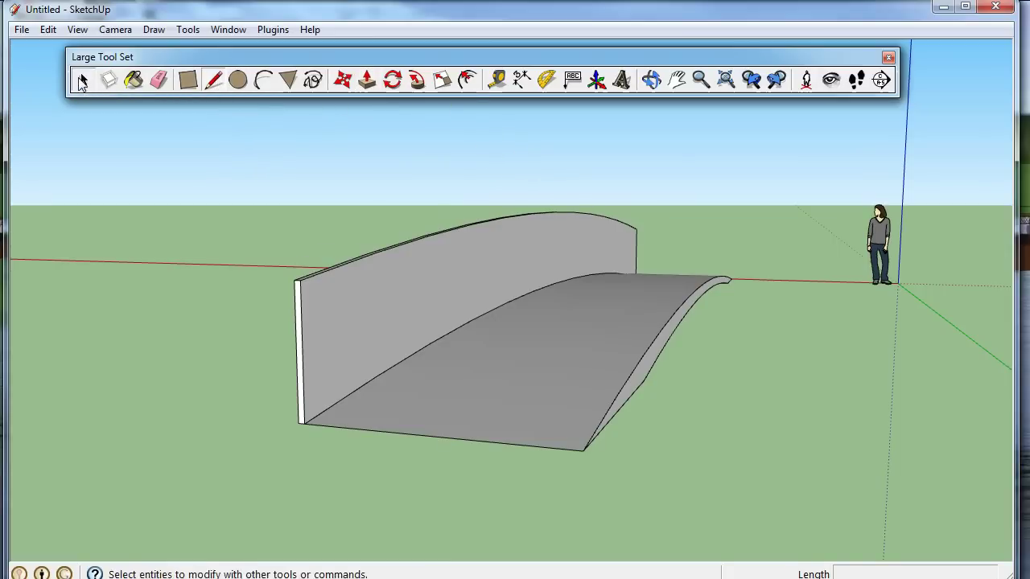
{"action": "left_click", "coordinate": [680, 308]}
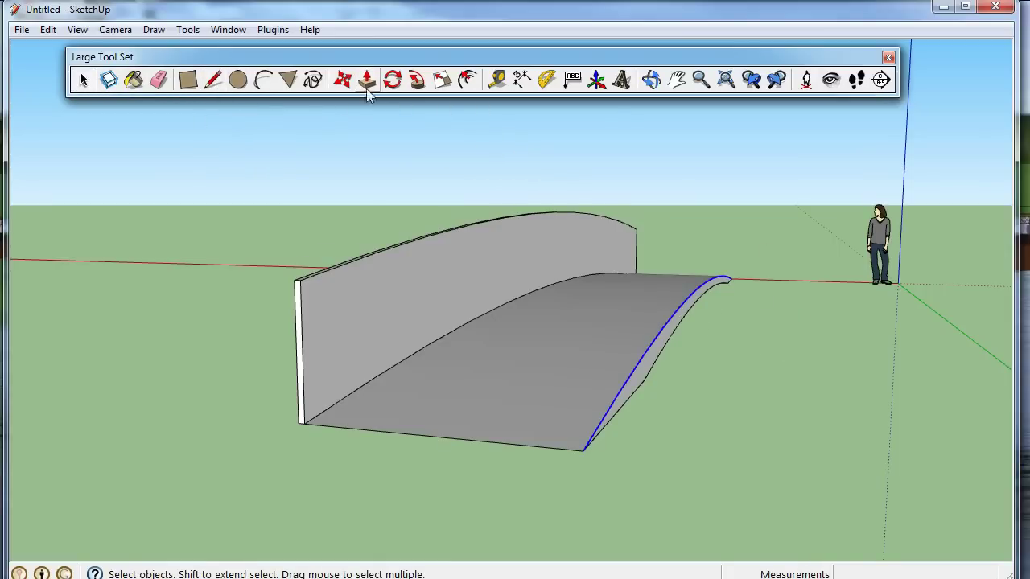
{"action": "left_click", "coordinate": [342, 80]}
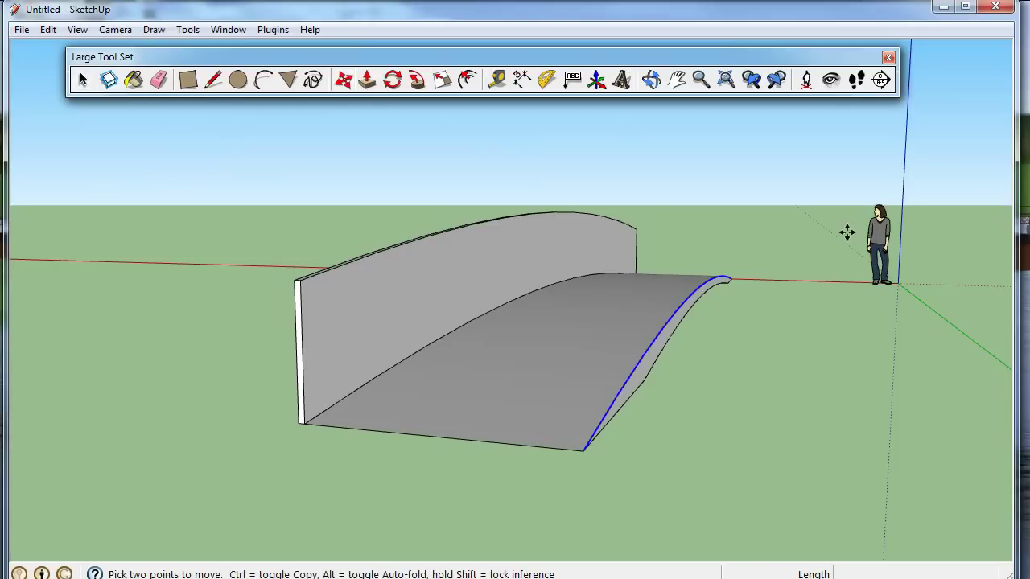
{"action": "left_click", "coordinate": [877, 229]}
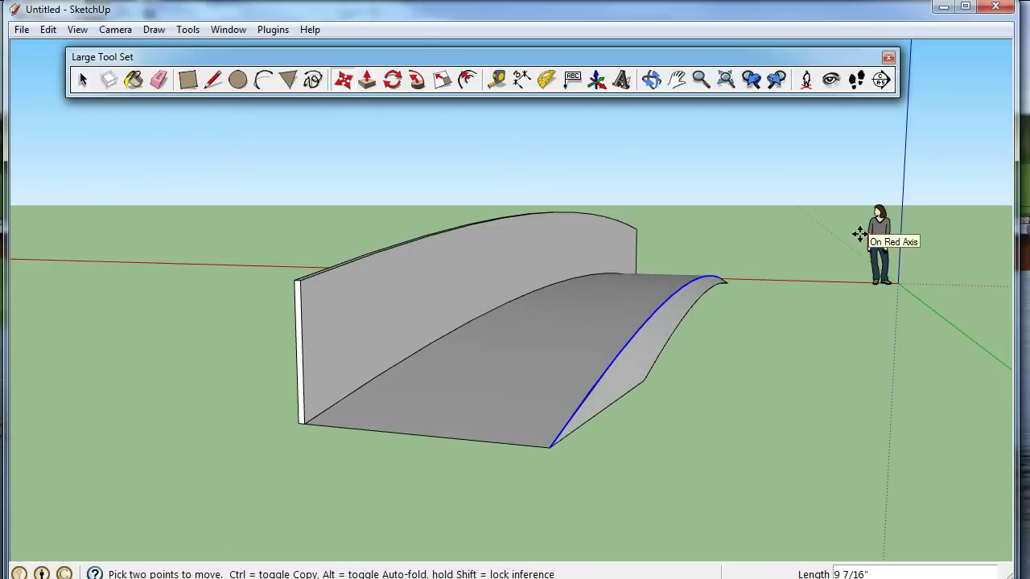
{"action": "key", "text": "Escape"}
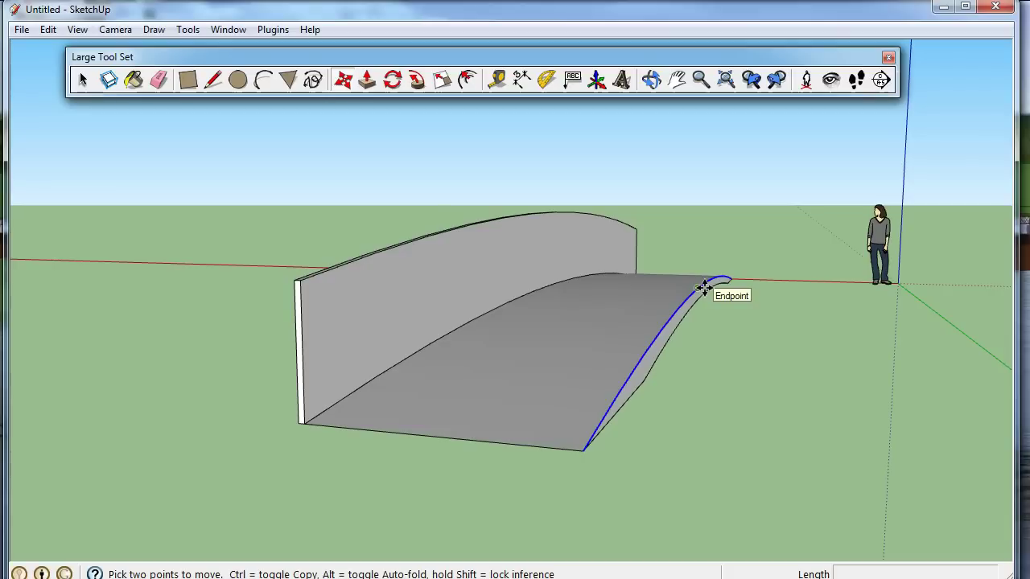
{"action": "key", "text": "ctrl"}
{"action": "left_click", "coordinate": [704, 288]}
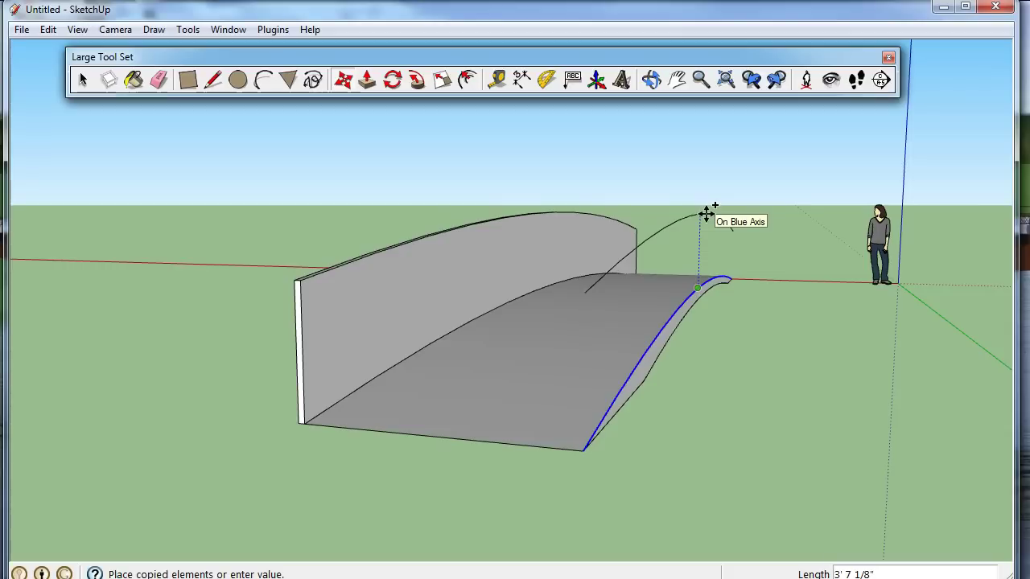
{"action": "left_click", "coordinate": [706, 213]}
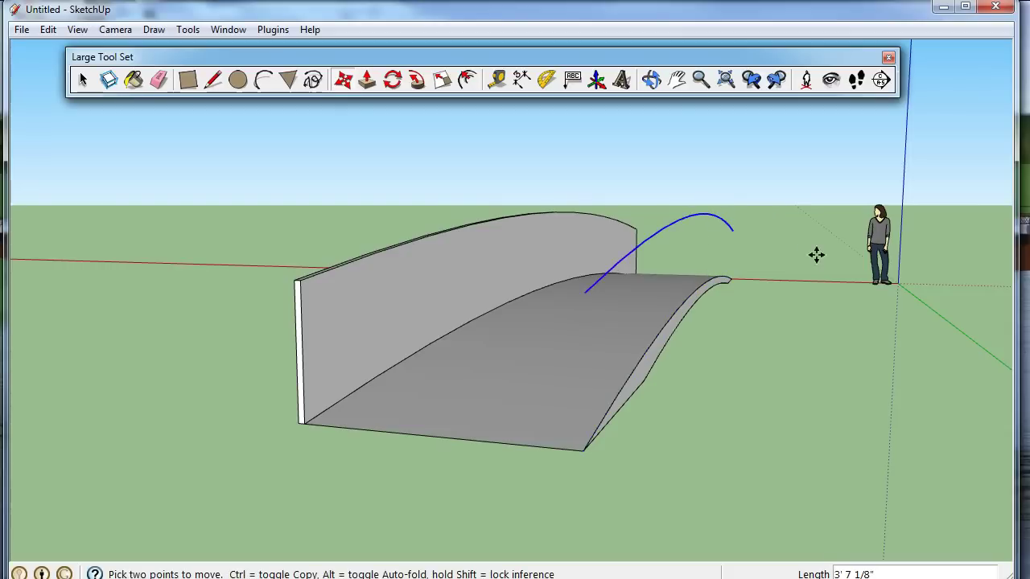
Step: Draw vertical edges from both ends of the second raised arc down to the ramp corners
{"action": "left_click", "coordinate": [214, 82]}
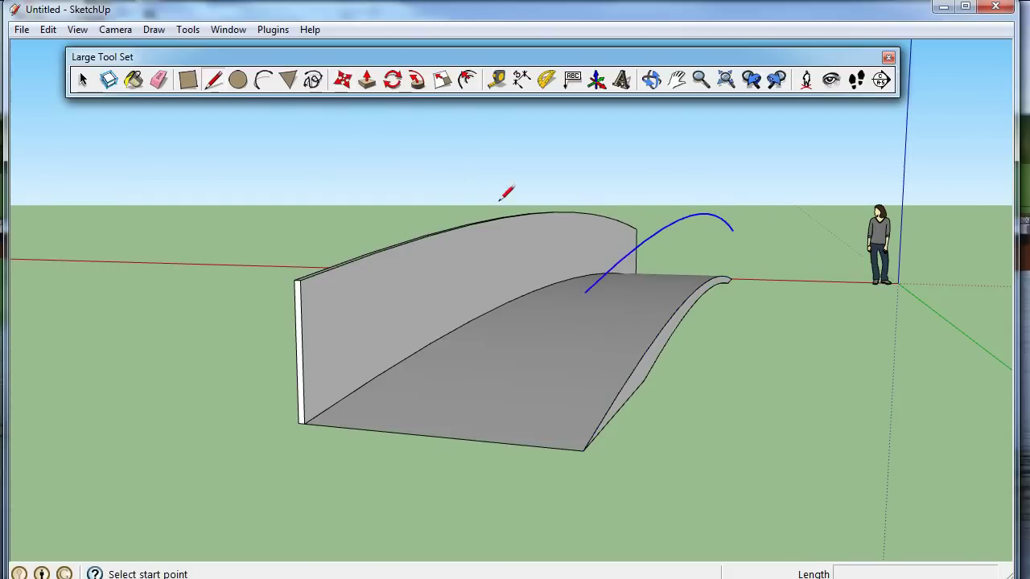
{"action": "left_click", "coordinate": [584, 292]}
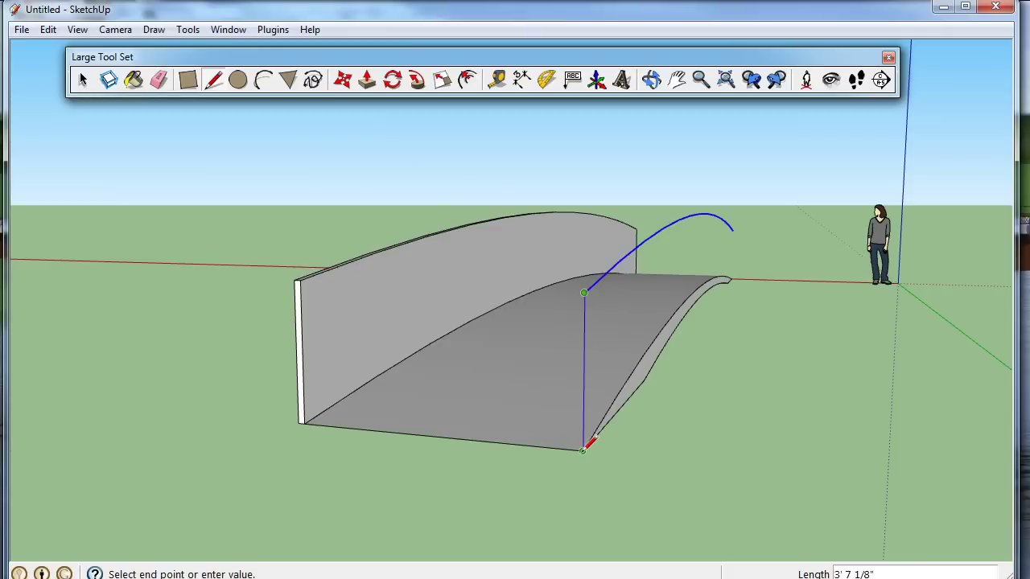
{"action": "left_click", "coordinate": [583, 451]}
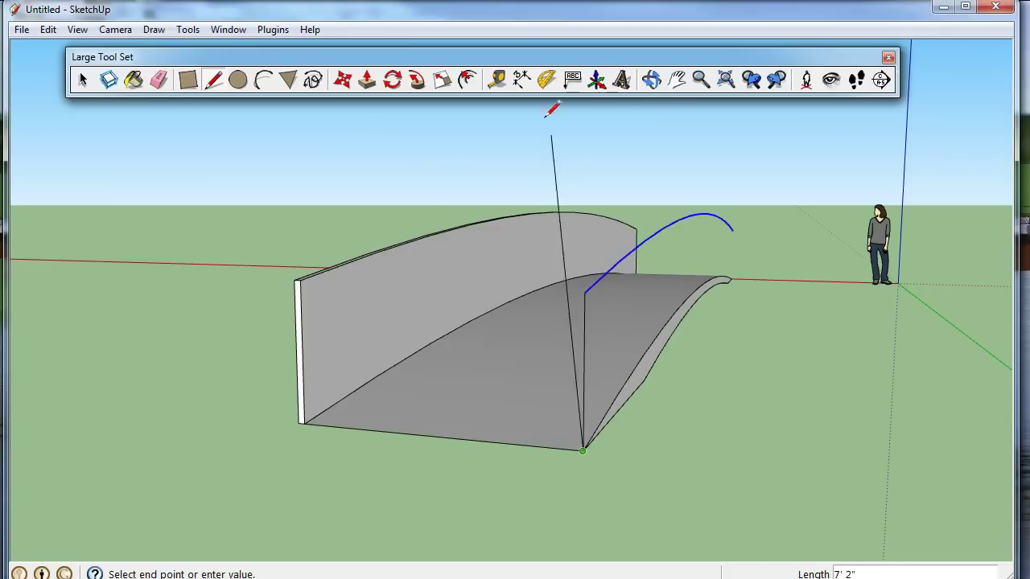
{"action": "left_click", "coordinate": [652, 79]}
{"action": "mouse_move", "coordinate": [790, 235]}
{"action": "left_mouse_down"}
{"action": "mouse_move", "coordinate": [576, 260]}
{"action": "mouse_move", "coordinate": [197, 264]}
{"action": "mouse_move", "coordinate": [43, 230]}
{"action": "left_mouse_up"}
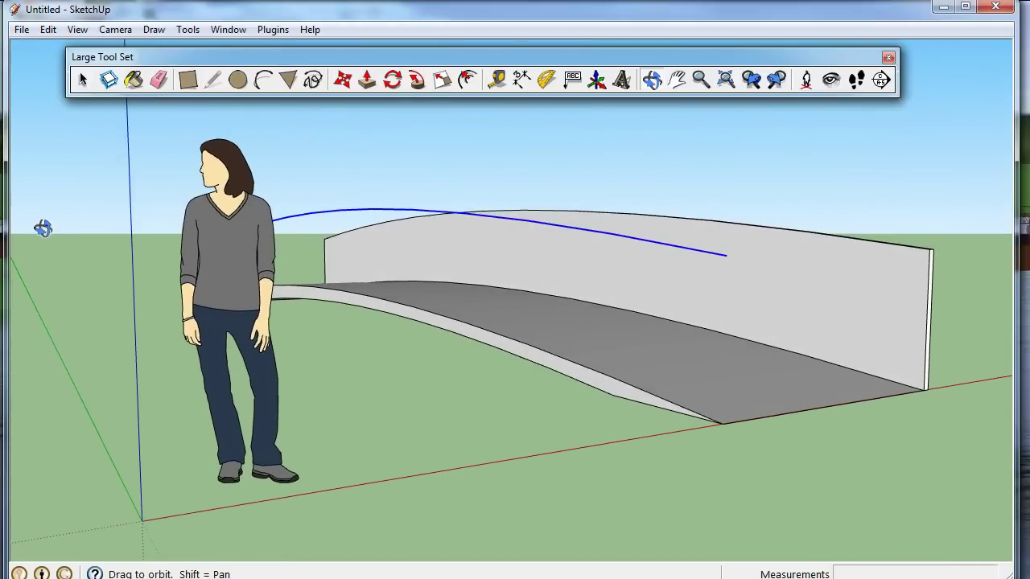
{"action": "left_click", "coordinate": [214, 80]}
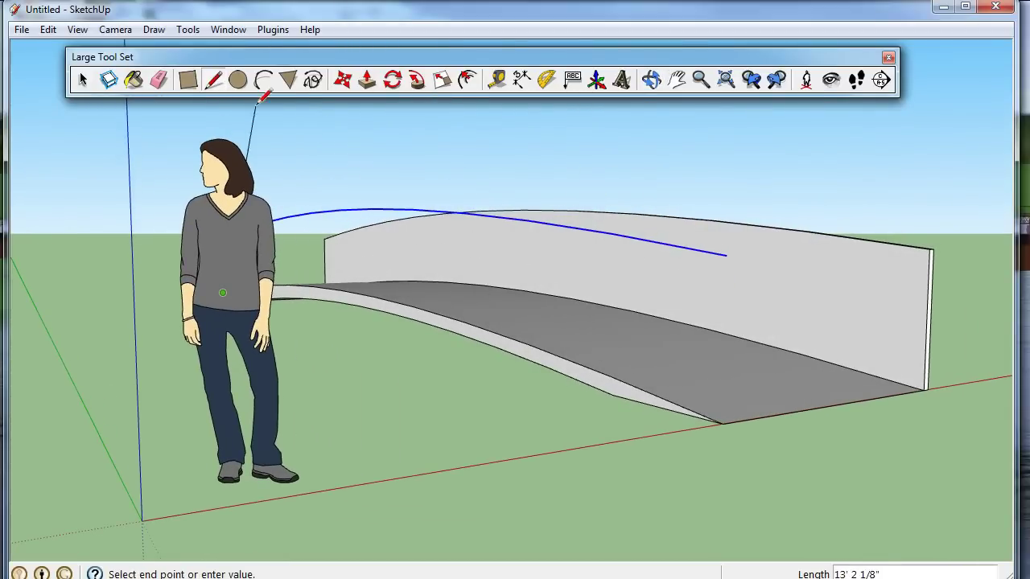
{"action": "key", "text": "Escape"}
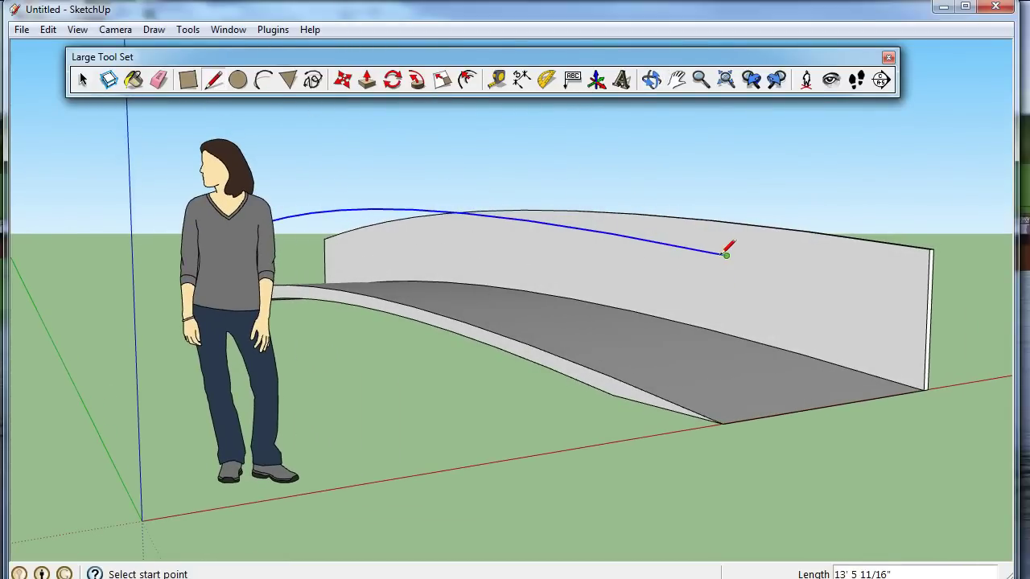
{"action": "left_click", "coordinate": [726, 255]}
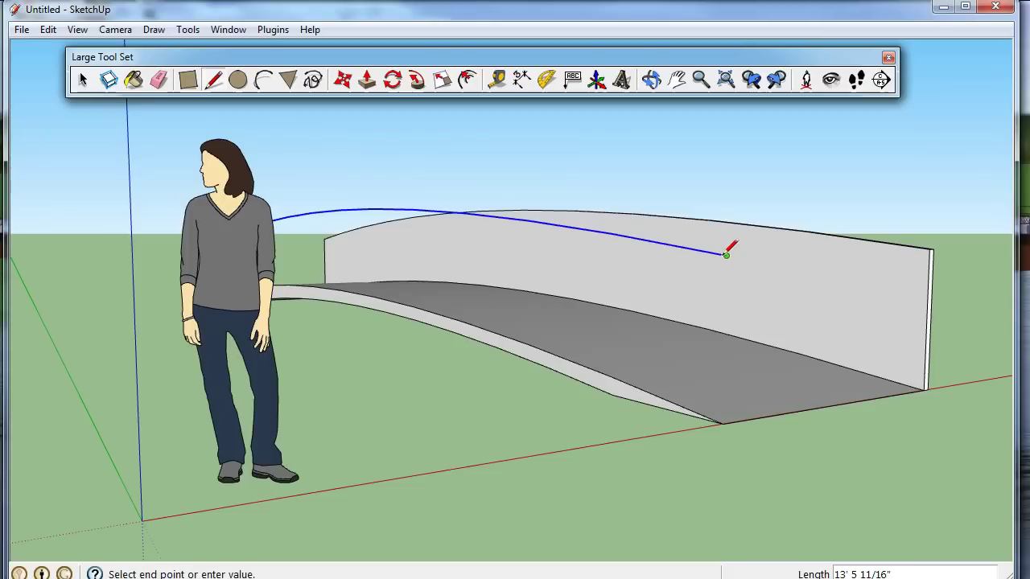
{"action": "left_click", "coordinate": [723, 421]}
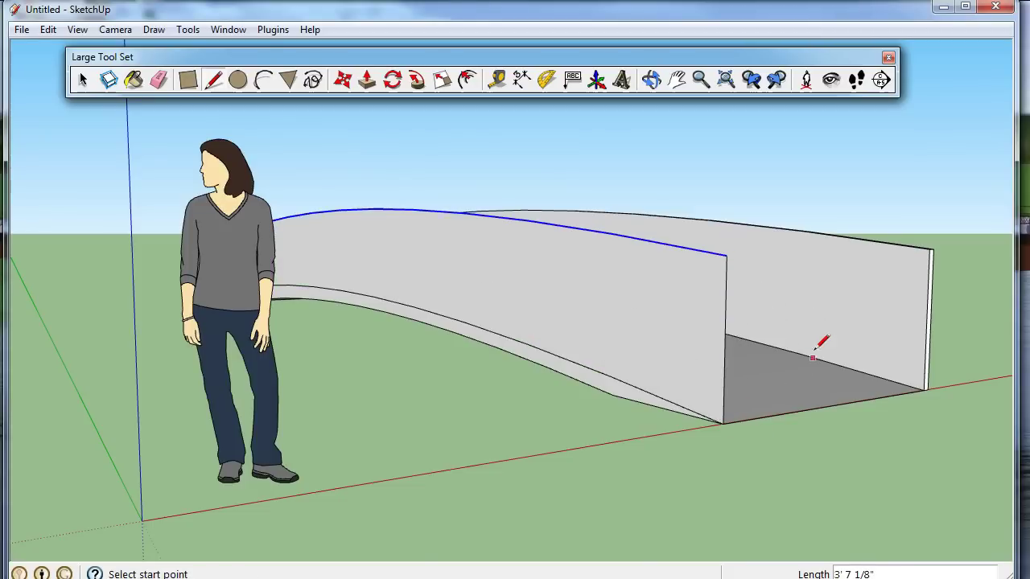
Step: Push the second curved side wall out about 2 3/16" thick, matching the first wall
{"action": "left_click", "coordinate": [725, 81]}
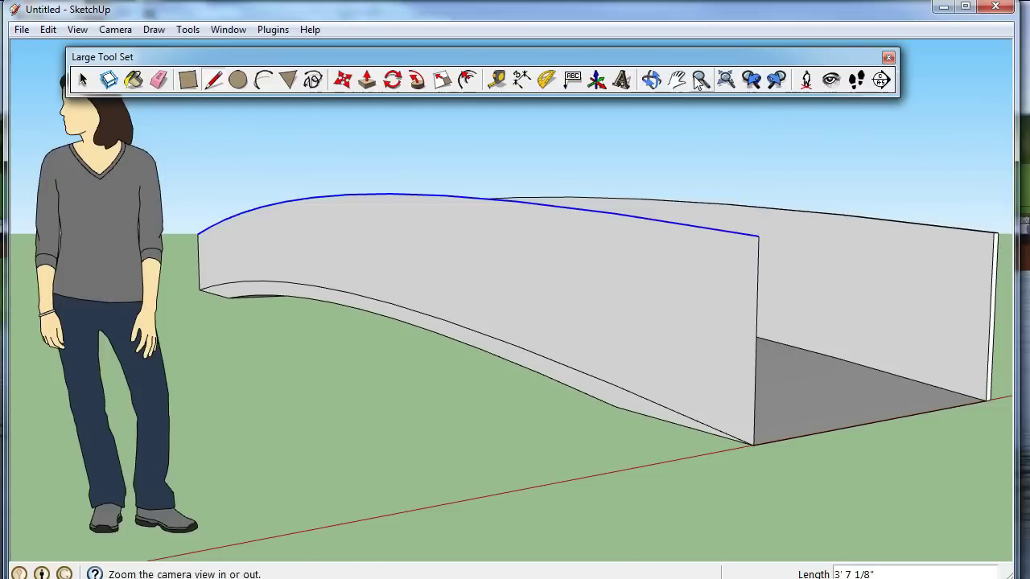
{"action": "left_click", "coordinate": [652, 78]}
{"action": "left_click_drag", "start_coordinate": [778, 136], "coordinate": [453, 145]}
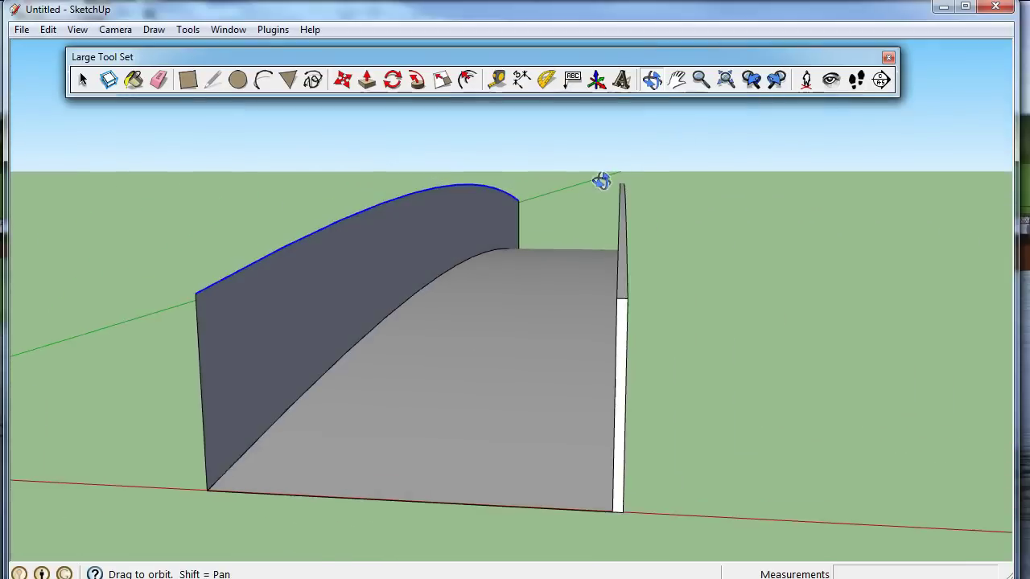
{"action": "left_click", "coordinate": [366, 81]}
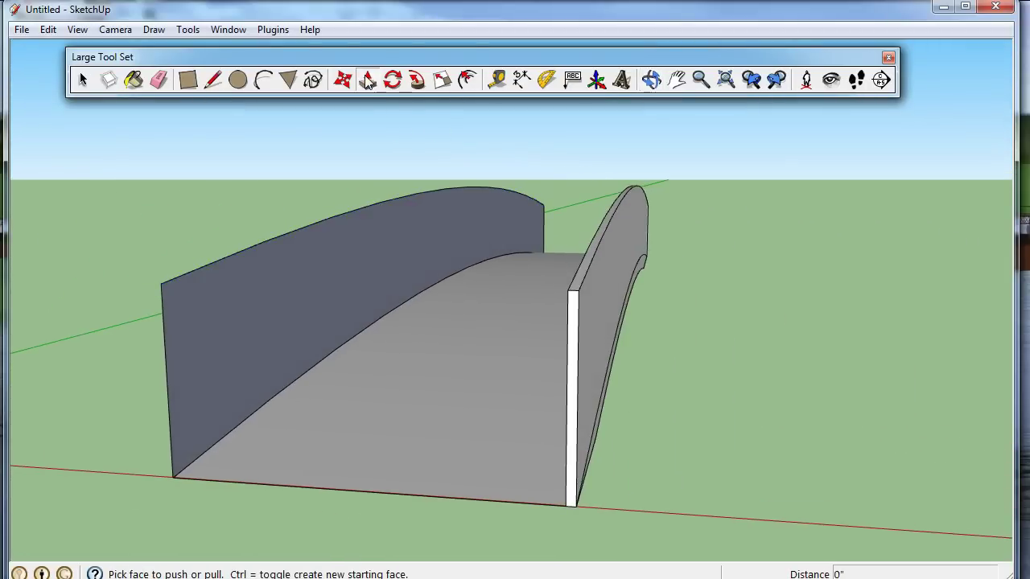
{"action": "left_click", "coordinate": [231, 315]}
{"action": "left_click", "coordinate": [236, 315]}
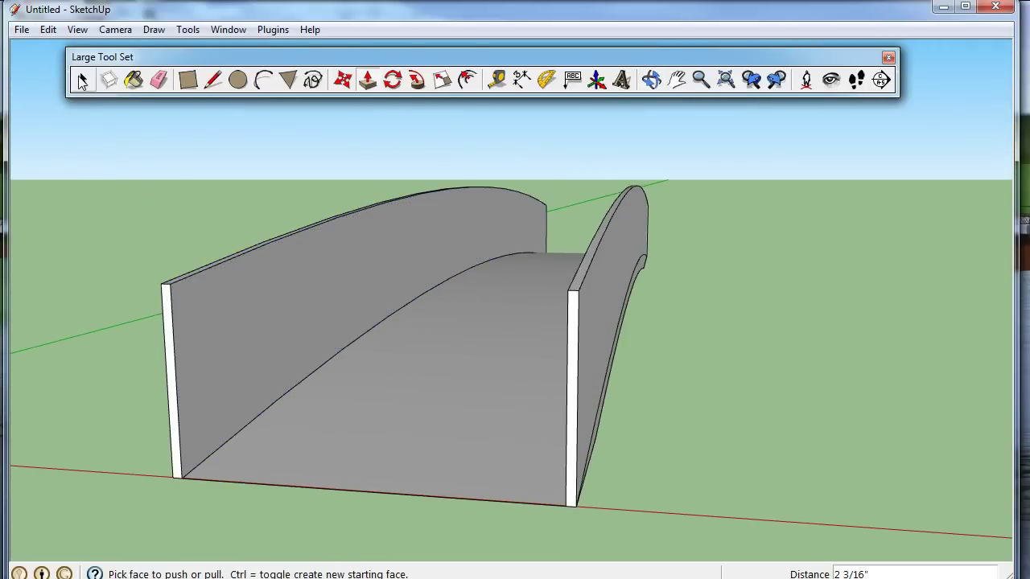
{"action": "left_click", "coordinate": [83, 80]}
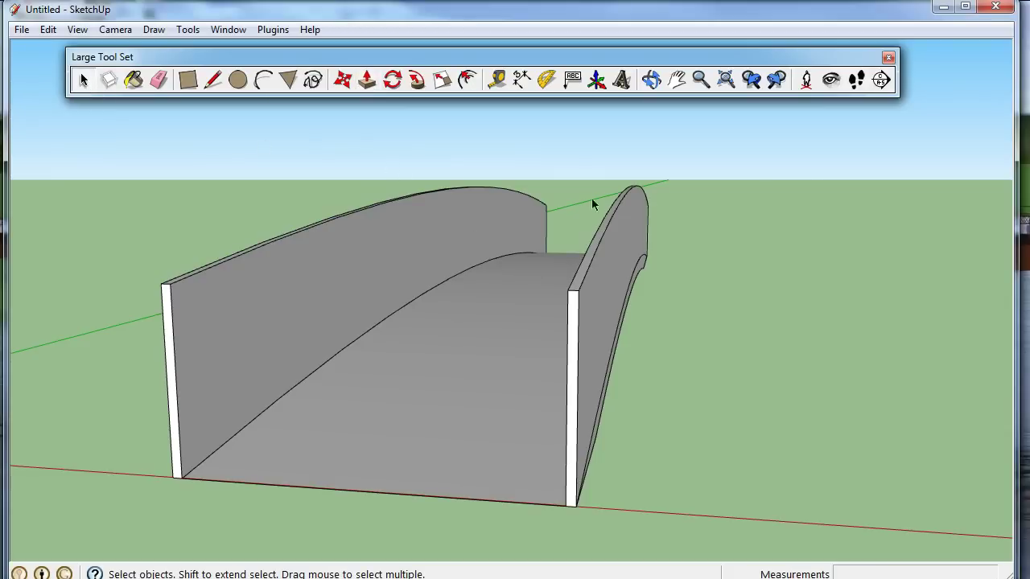
Step: Paint the bridge deck with the Wood_Lumber_ButtJoined material
{"action": "left_click", "coordinate": [135, 81]}
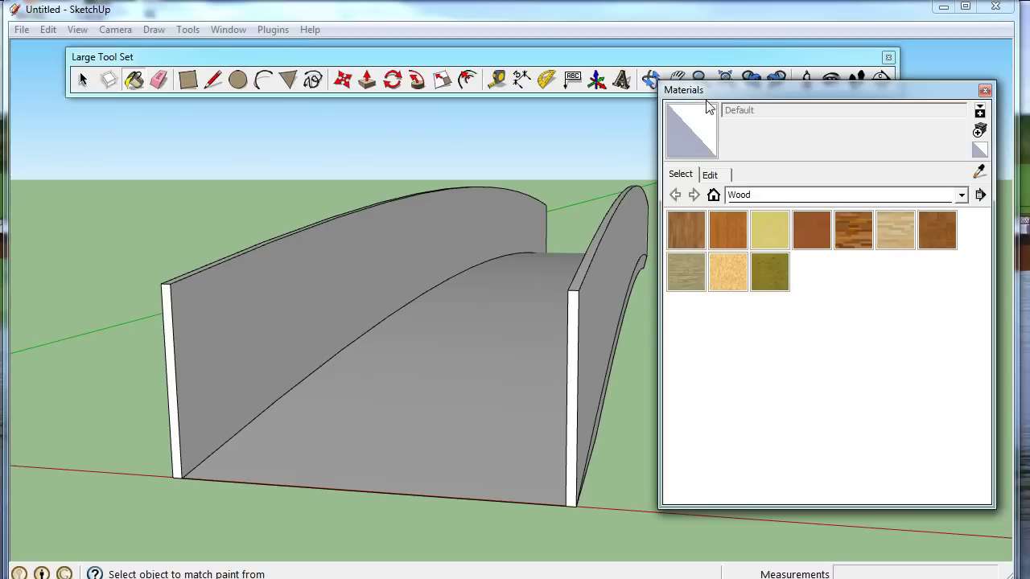
{"action": "left_click", "coordinate": [960, 194]}
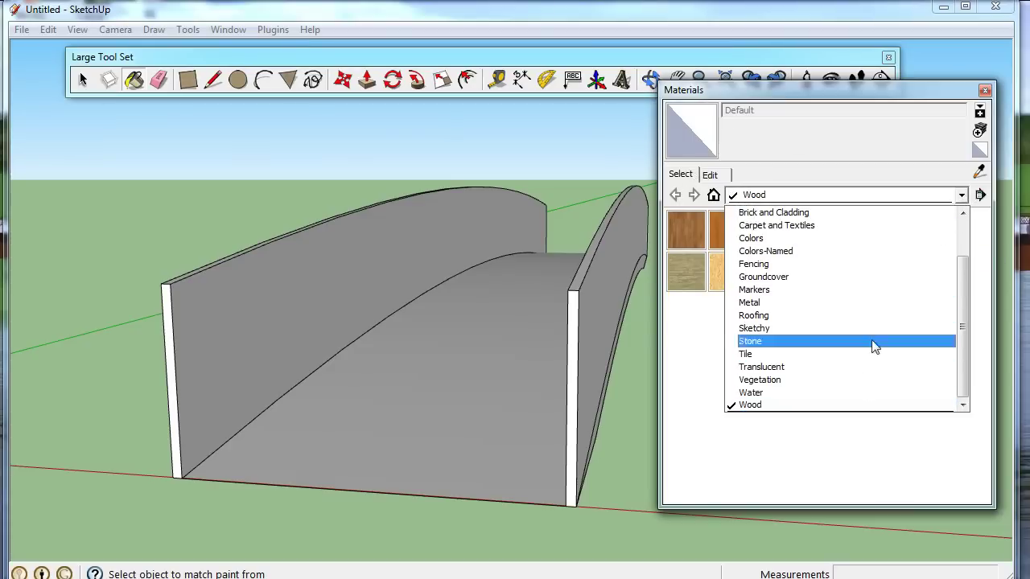
{"action": "left_click", "coordinate": [869, 395]}
{"action": "left_click", "coordinate": [961, 195]}
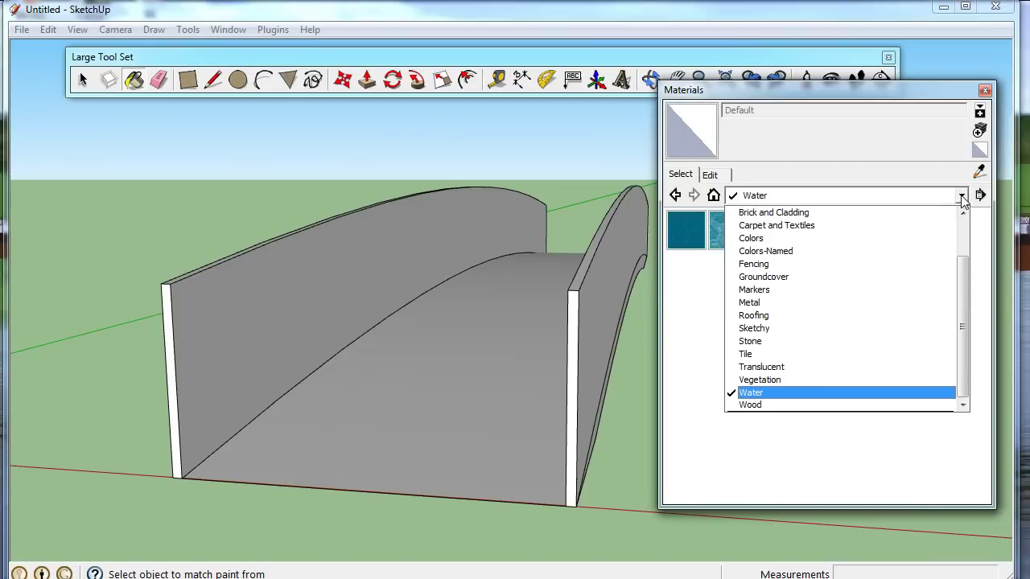
{"action": "left_click", "coordinate": [891, 406]}
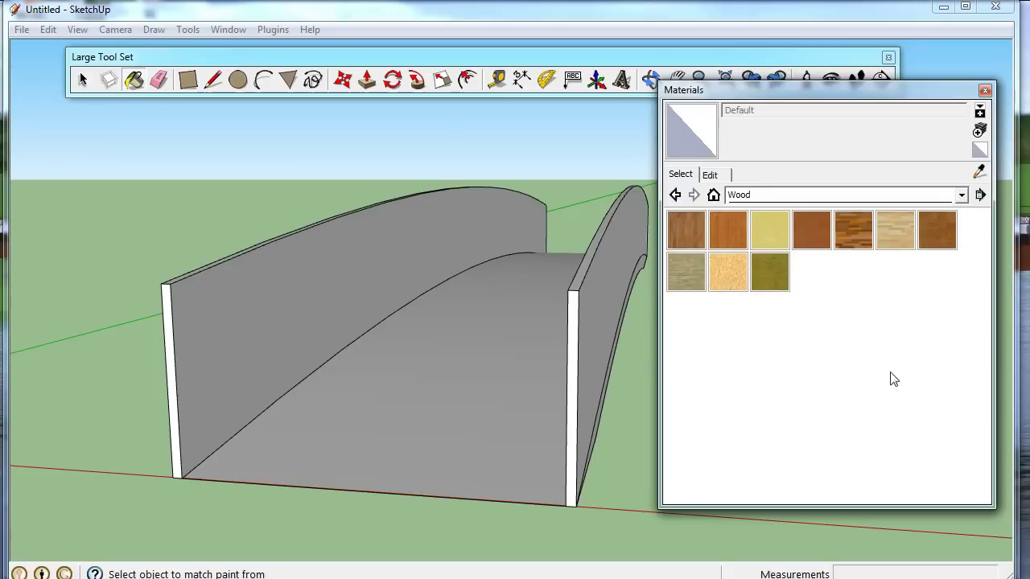
{"action": "left_click", "coordinate": [687, 276]}
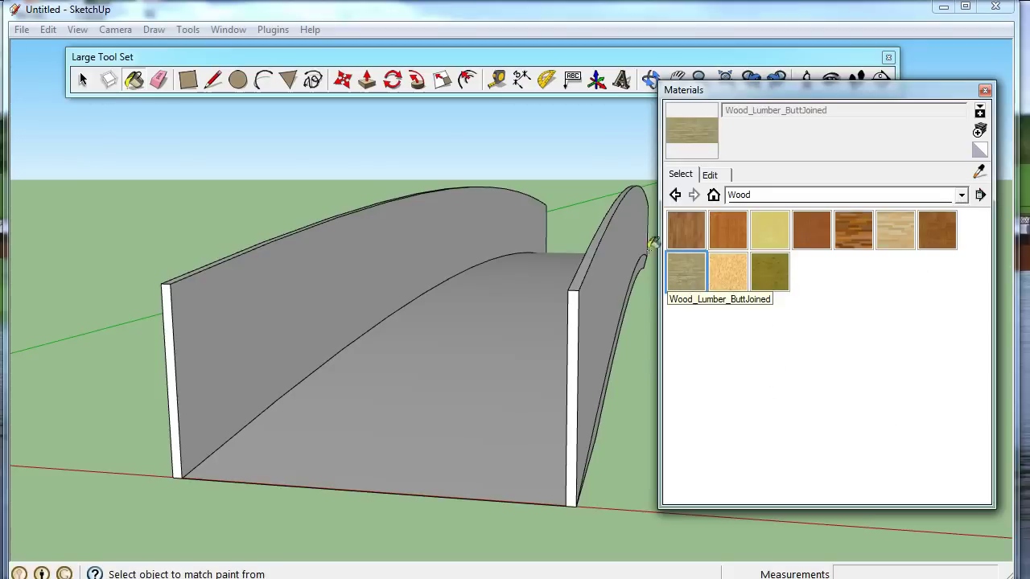
{"action": "left_click", "coordinate": [460, 353]}
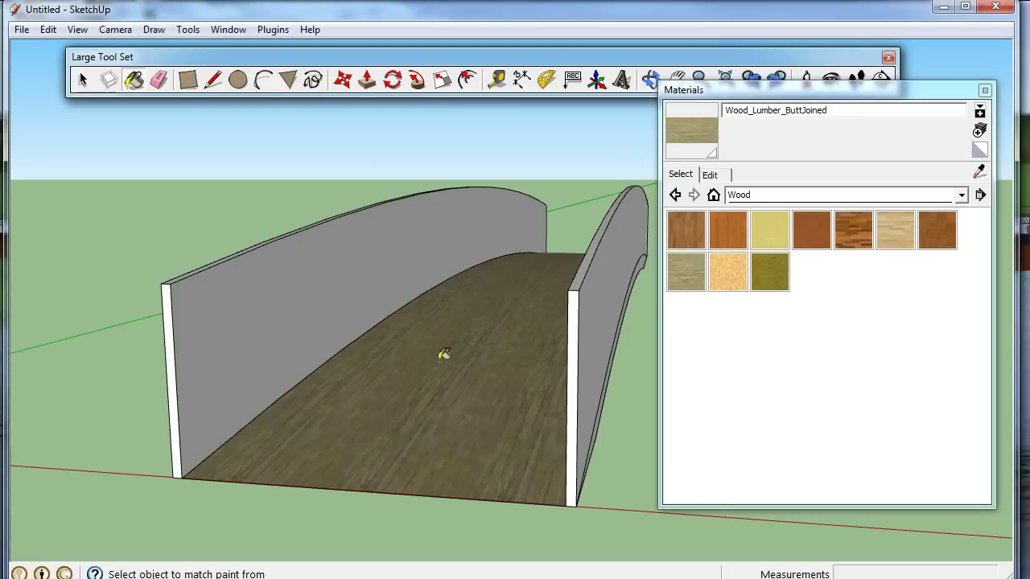
Step: Paint the sloped and thin curved edge strips with the same wood material
{"action": "left_click", "coordinate": [653, 80]}
{"action": "left_click_drag", "start_coordinate": [627, 161], "coordinate": [523, 149]}
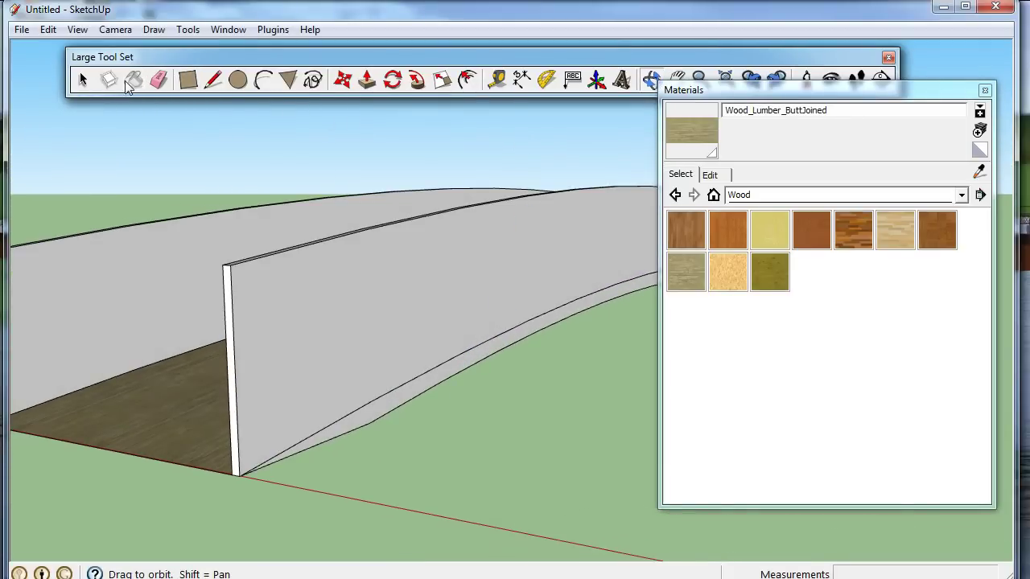
{"action": "left_click", "coordinate": [132, 80]}
{"action": "left_click", "coordinate": [436, 373]}
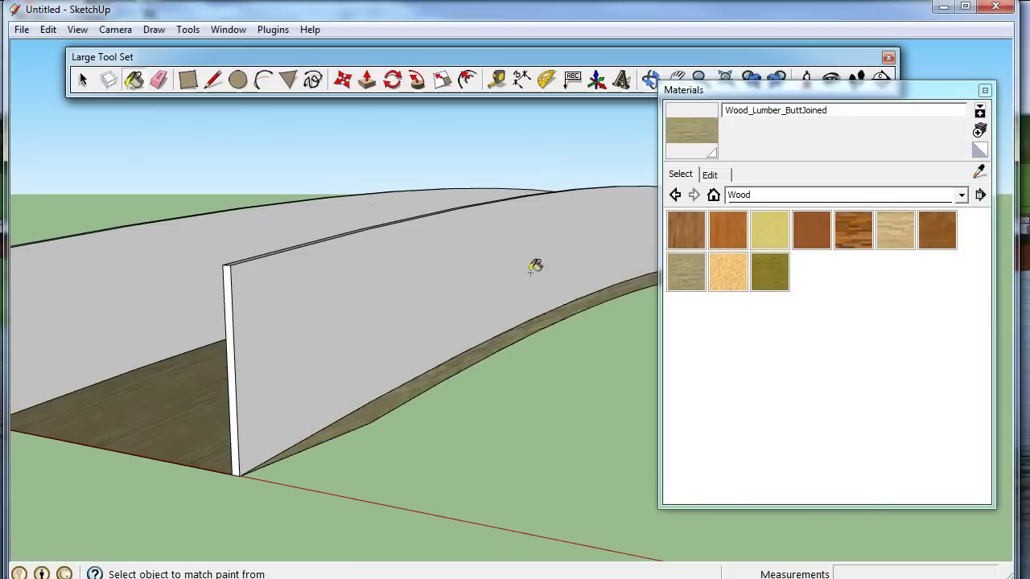
{"action": "left_click", "coordinate": [651, 80]}
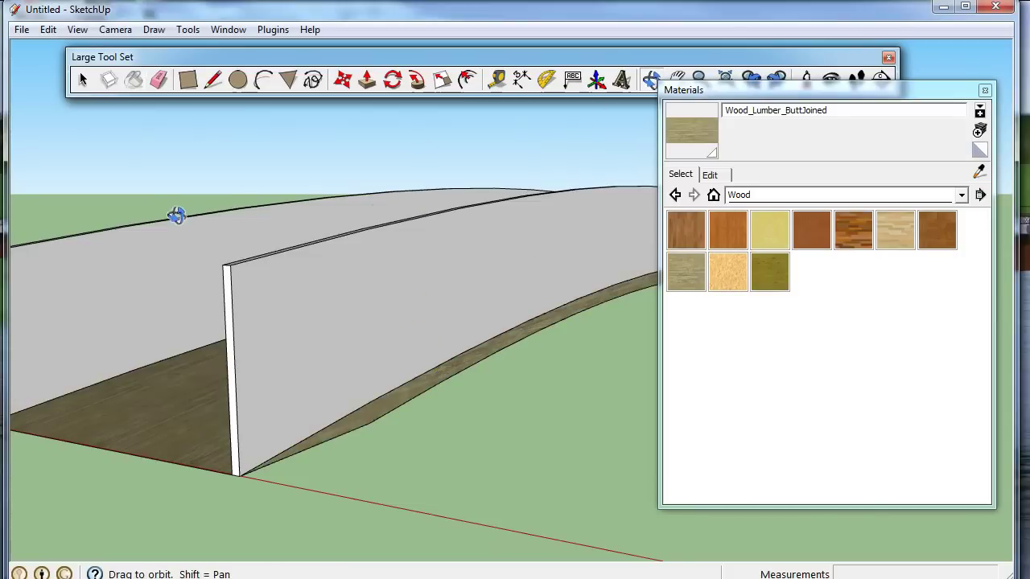
{"action": "left_click_drag", "start_coordinate": [177, 215], "coordinate": [506, 223]}
{"action": "left_click", "coordinate": [134, 79]}
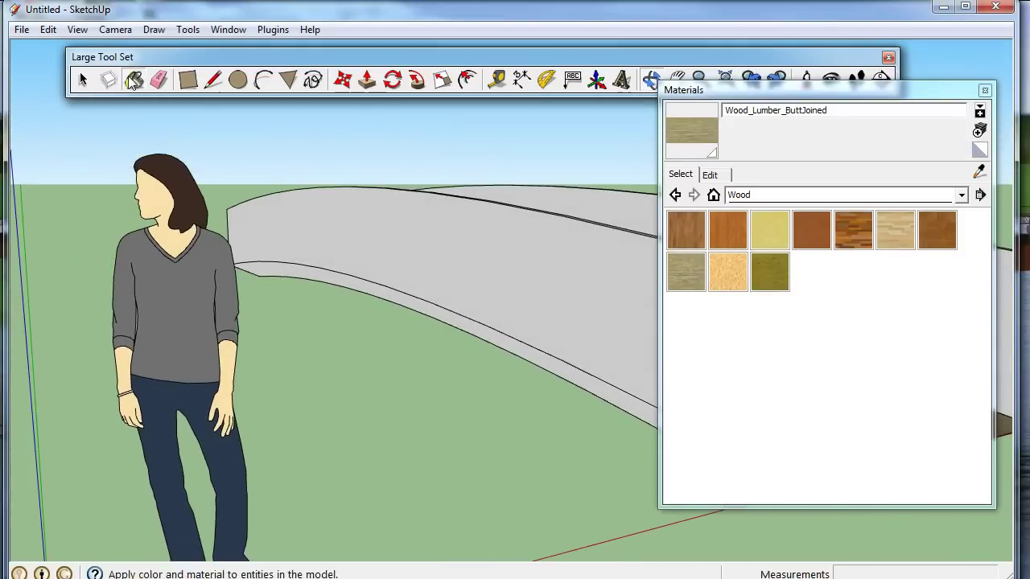
{"action": "left_click", "coordinate": [402, 295]}
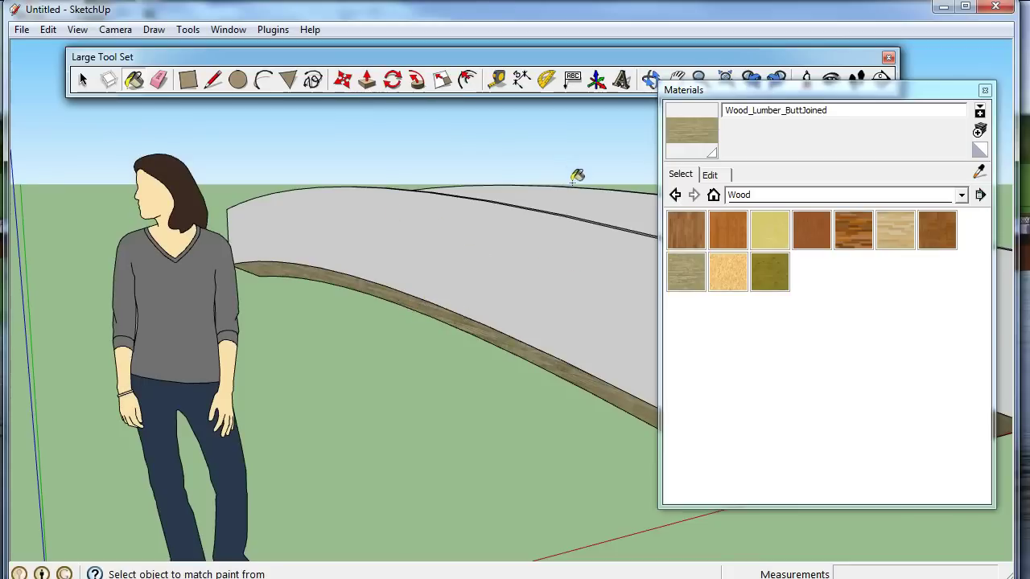
Step: Paint the near curved wall with Translucent_Glass_Blue from the Translucent category
{"action": "left_click", "coordinate": [962, 195]}
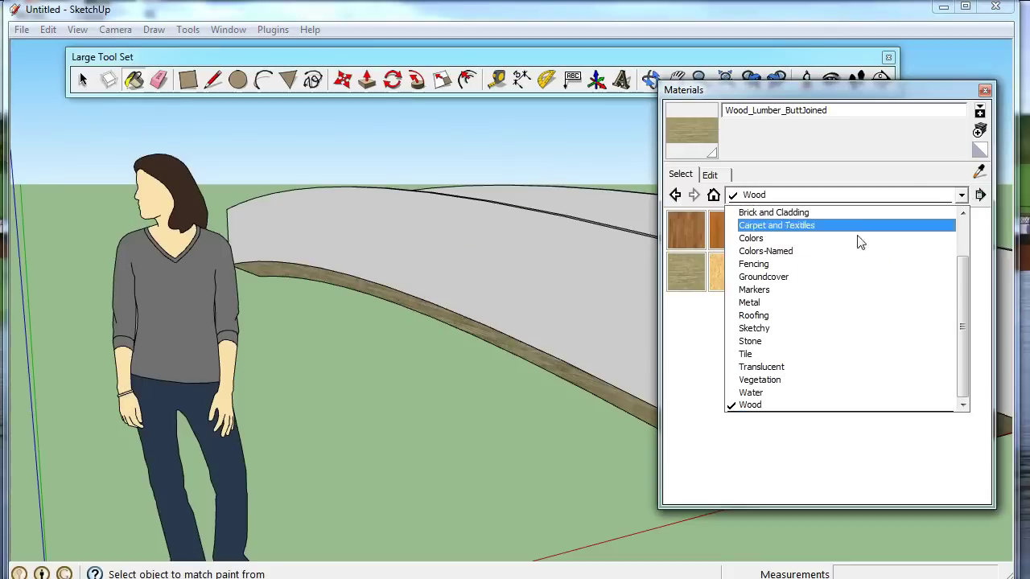
{"action": "left_click", "coordinate": [821, 368]}
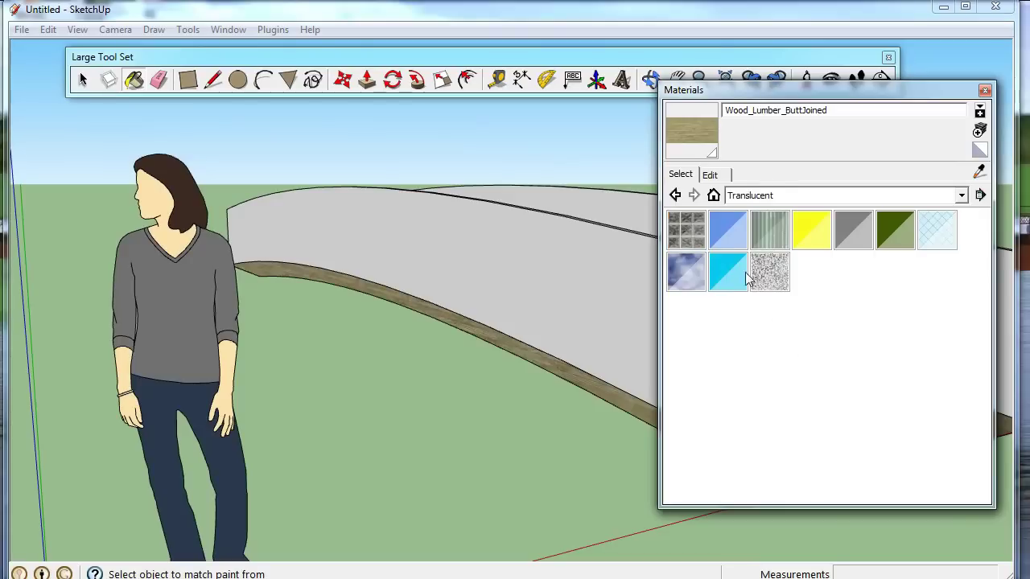
{"action": "left_click", "coordinate": [728, 233]}
{"action": "left_click", "coordinate": [553, 257]}
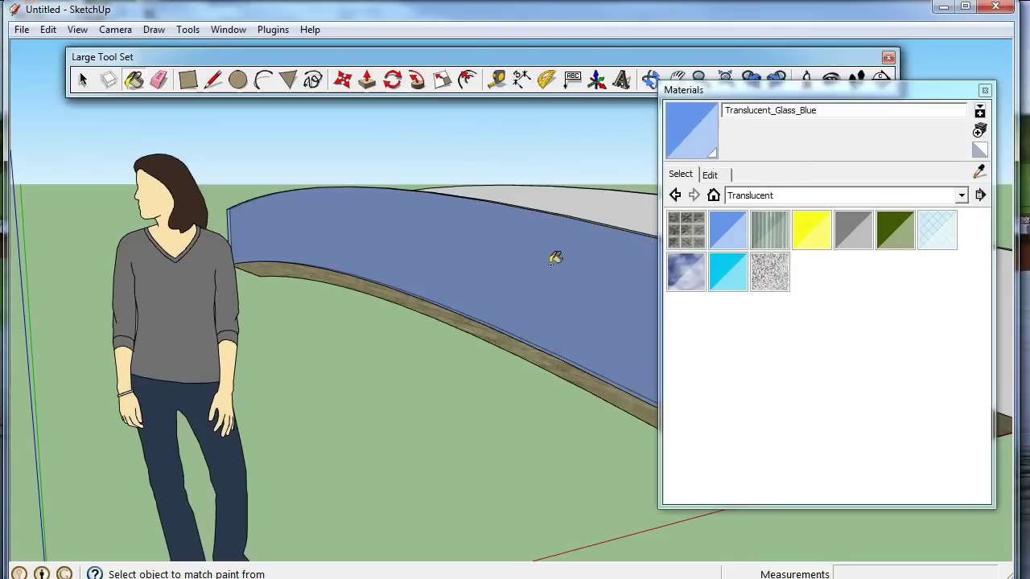
Step: Paint the left wall's inner and end faces and the right curved wall blue glass
{"action": "left_click", "coordinate": [650, 79]}
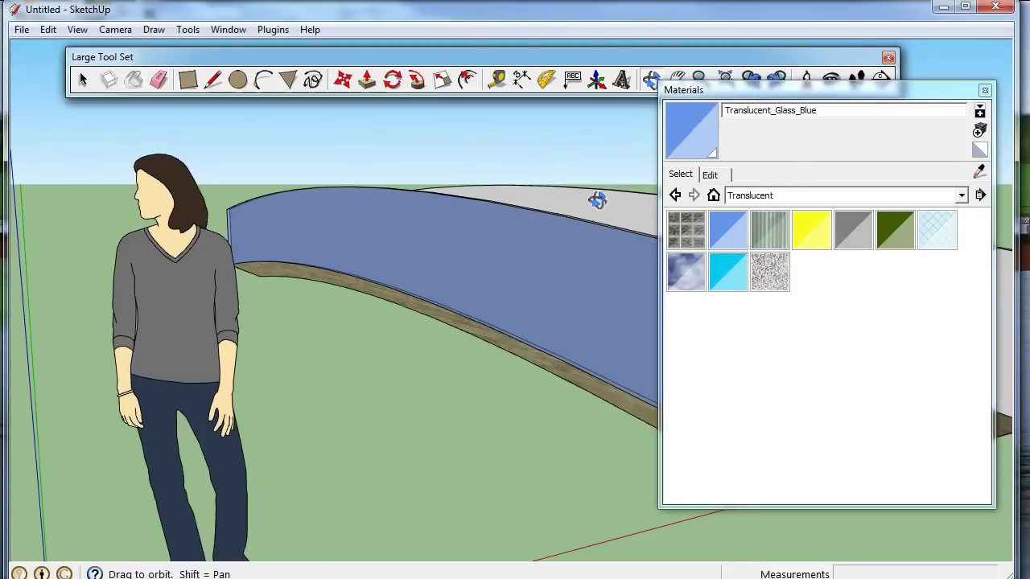
{"action": "mouse_move", "coordinate": [598, 201]}
{"action": "left_mouse_down"}
{"action": "mouse_move", "coordinate": [487, 225]}
{"action": "mouse_move", "coordinate": [455, 214]}
{"action": "left_mouse_up"}
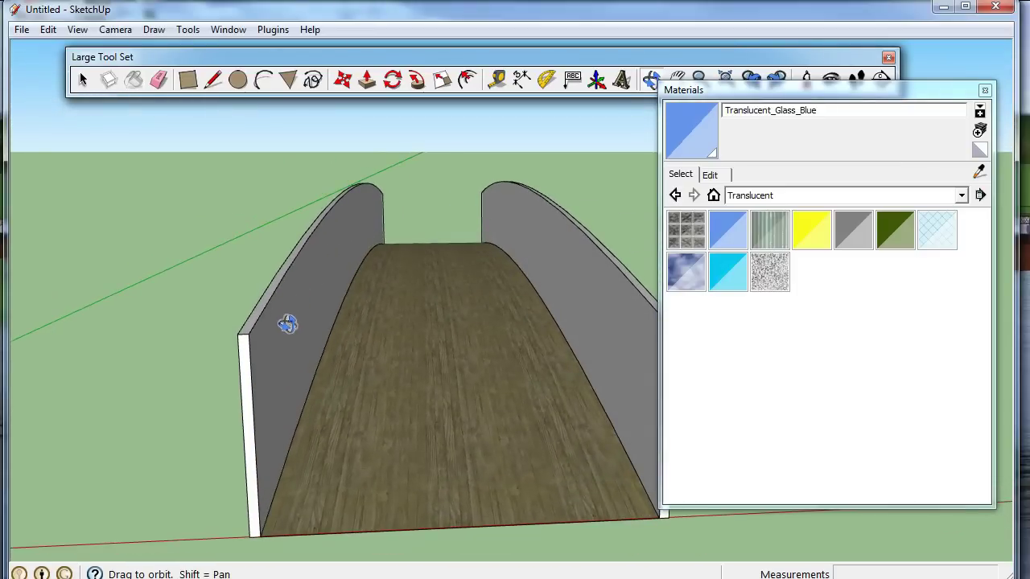
{"action": "left_click", "coordinate": [134, 80]}
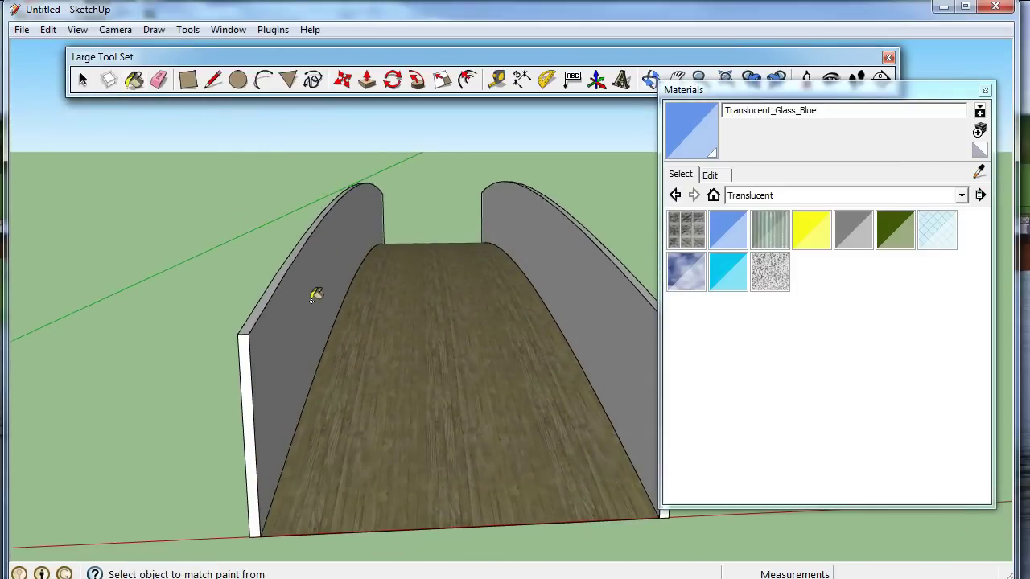
{"action": "left_click", "coordinate": [316, 295]}
{"action": "left_click", "coordinate": [247, 336]}
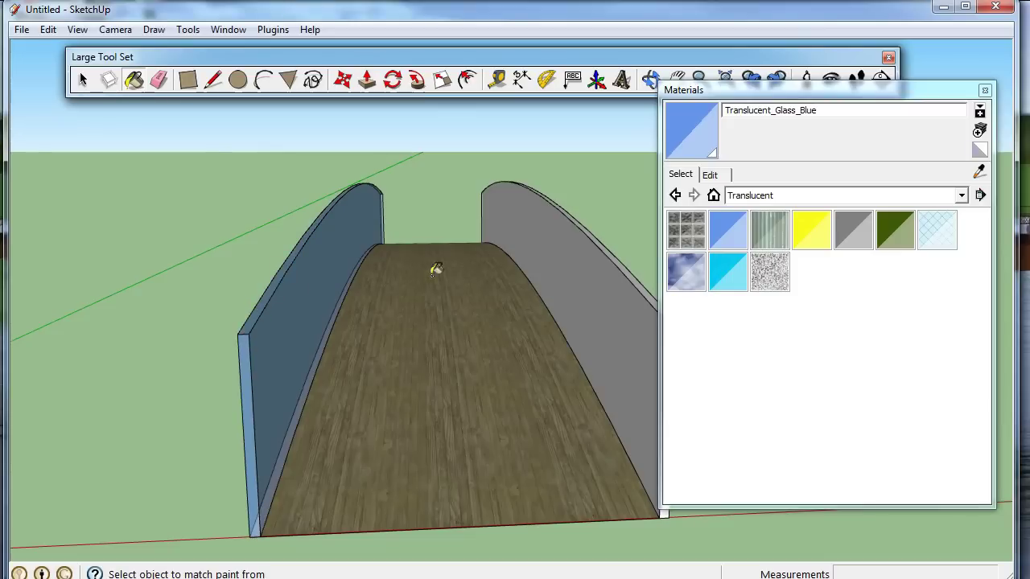
{"action": "left_click", "coordinate": [563, 241]}
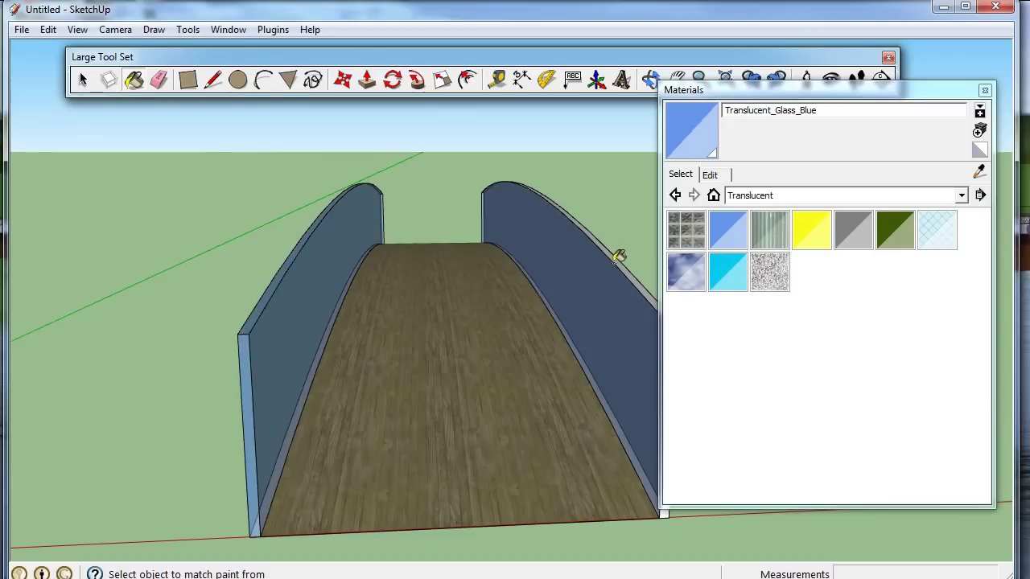
Step: Paint the remaining grey wall face and white end face blue glass
{"action": "left_click", "coordinate": [651, 79]}
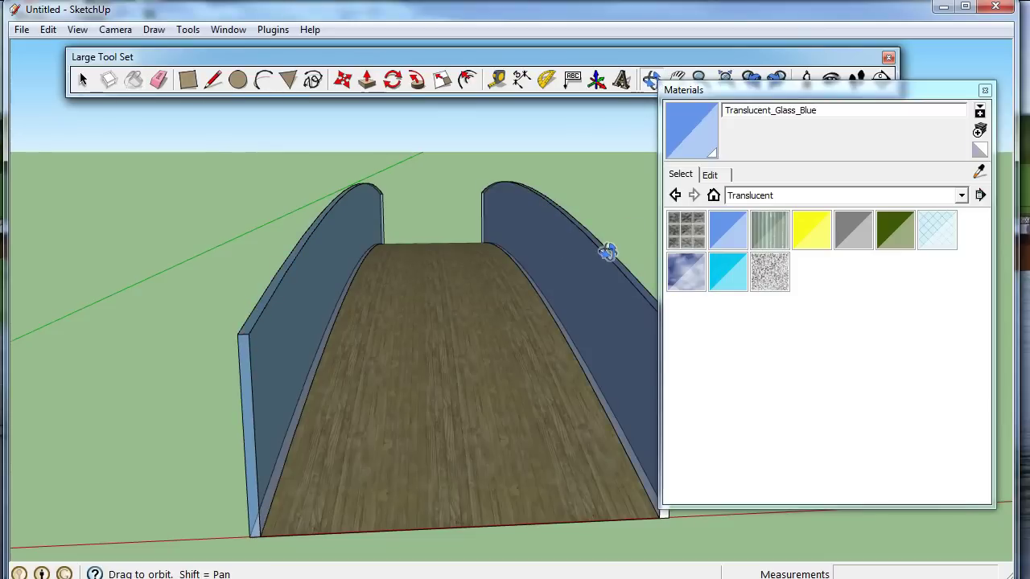
{"action": "left_click_drag", "start_coordinate": [609, 248], "coordinate": [456, 246]}
{"action": "left_click", "coordinate": [133, 78]}
{"action": "left_click", "coordinate": [412, 310]}
{"action": "left_click", "coordinate": [371, 314]}
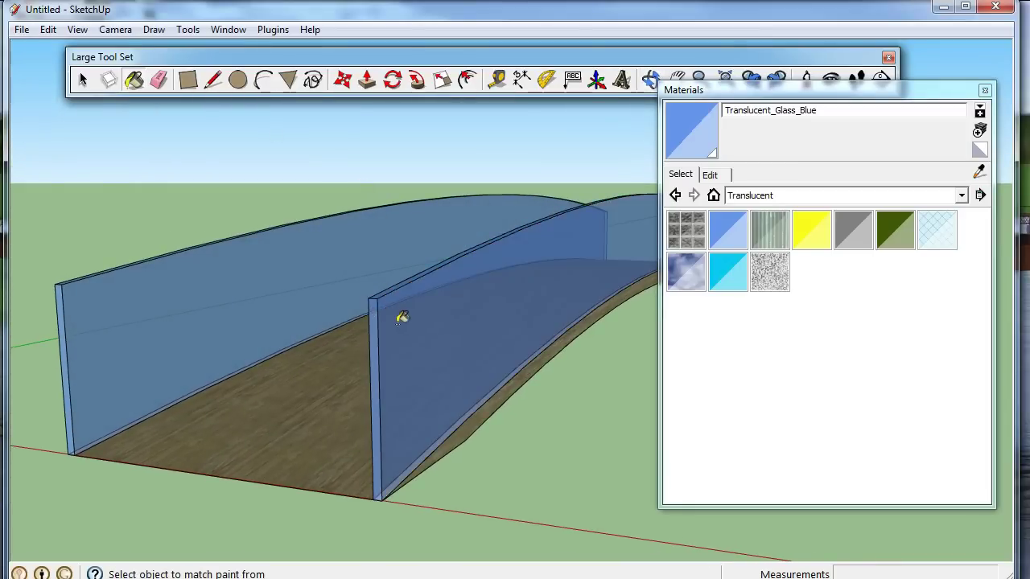
{"action": "scroll", "coordinate": [282, 297], "scroll_direction": "down", "scroll_amount": 2}
{"action": "scroll", "coordinate": [322, 312], "scroll_direction": "down", "scroll_amount": 2}
{"action": "scroll", "coordinate": [475, 293], "scroll_direction": "down", "scroll_amount": 2}
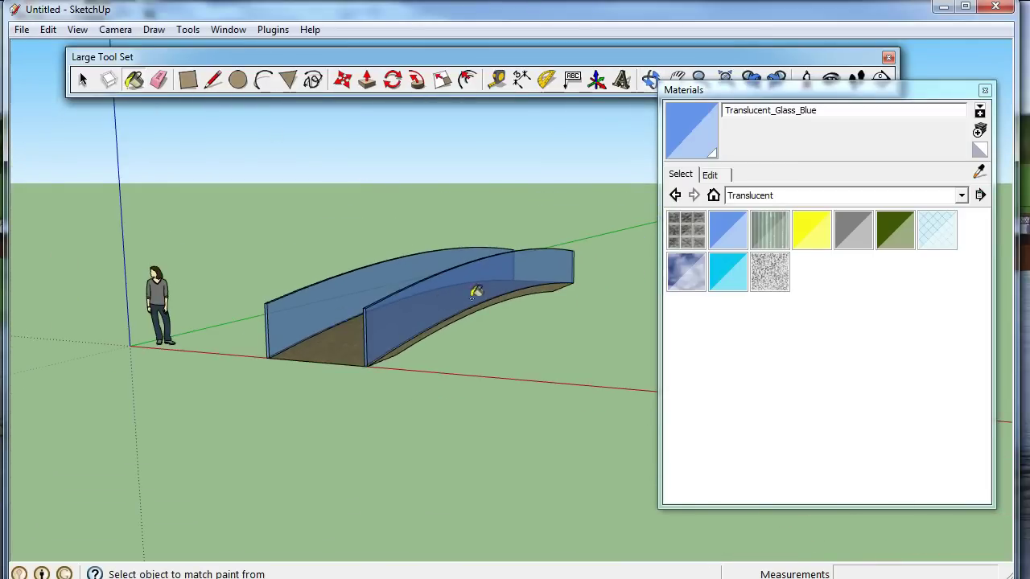
Step: Close the Materials panel and move the figure onto the bridge deck
{"action": "left_click", "coordinate": [984, 90]}
{"action": "scroll", "coordinate": [491, 417], "scroll_direction": "down", "scroll_amount": 1}
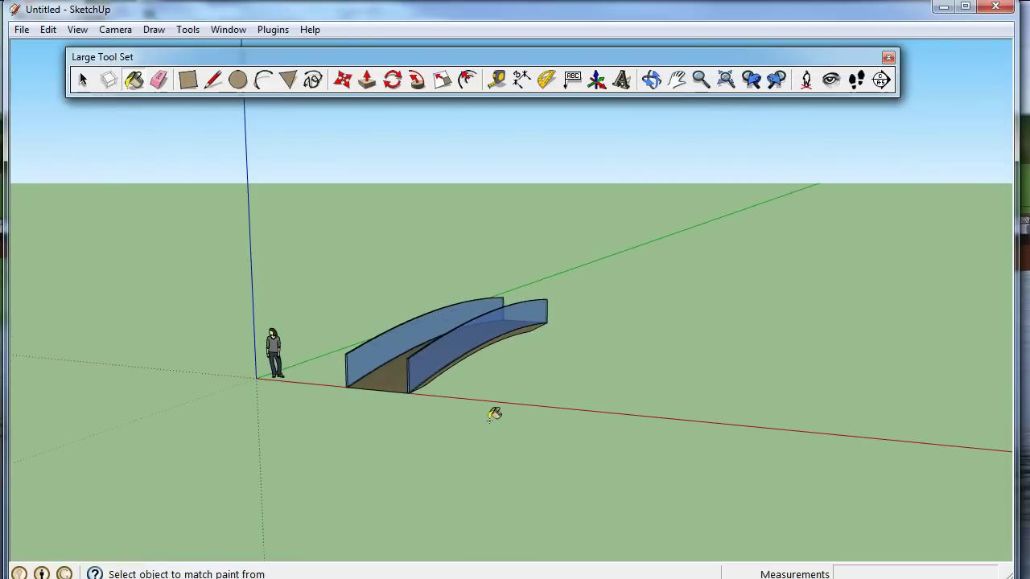
{"action": "mouse_move", "coordinate": [495, 360]}
{"action": "middle_mouse_down"}
{"action": "mouse_move", "coordinate": [453, 405]}
{"action": "mouse_move", "coordinate": [322, 451]}
{"action": "middle_mouse_up"}
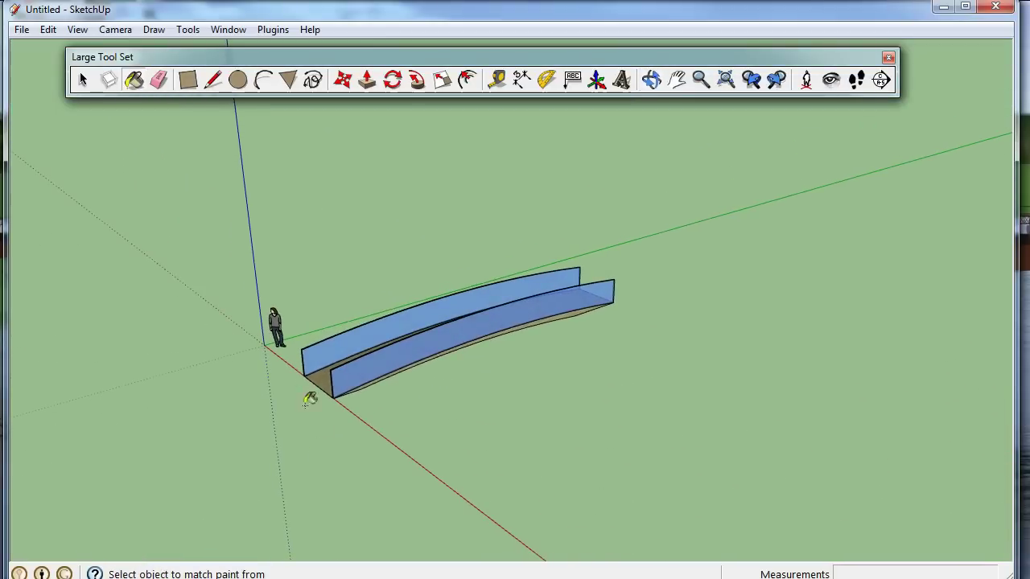
{"action": "scroll", "coordinate": [308, 355], "scroll_direction": "up", "scroll_amount": 2}
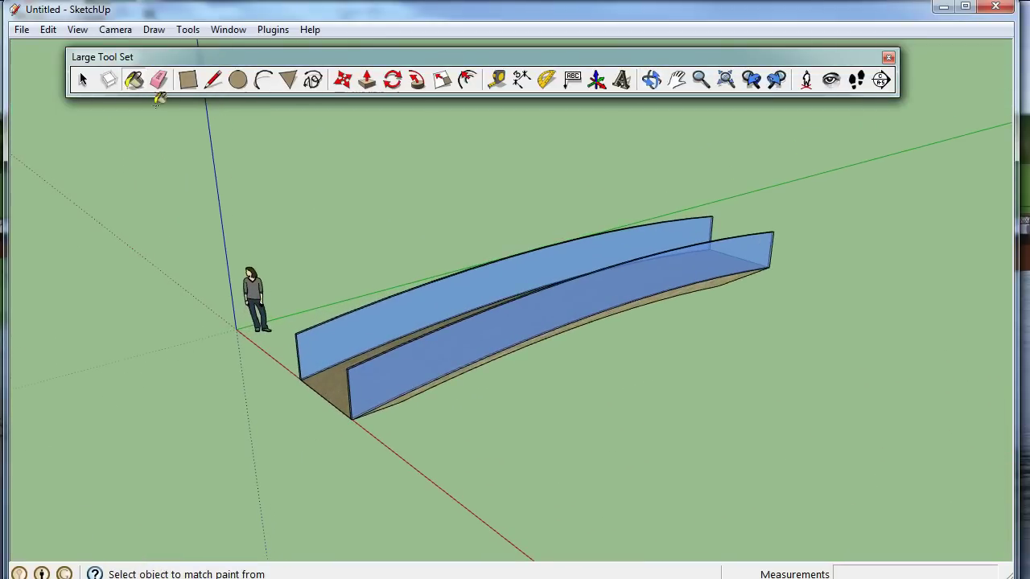
{"action": "left_click", "coordinate": [342, 80]}
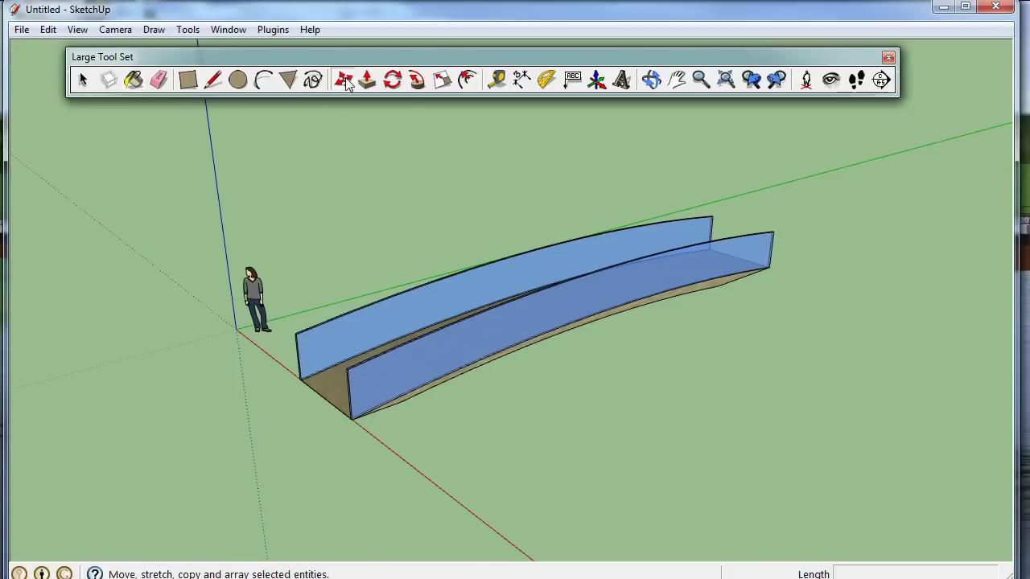
{"action": "left_click", "coordinate": [261, 332]}
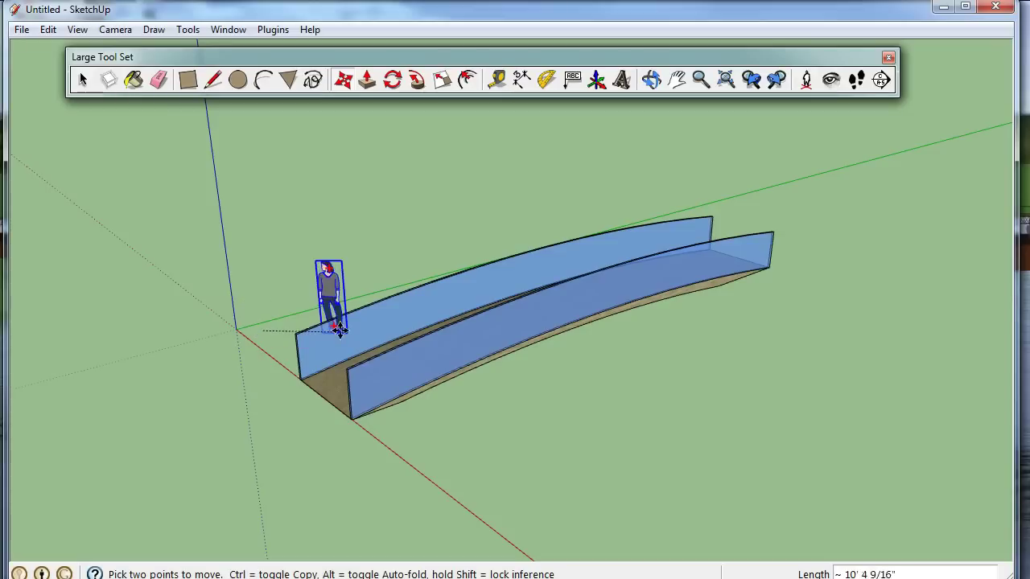
{"action": "left_click", "coordinate": [652, 79]}
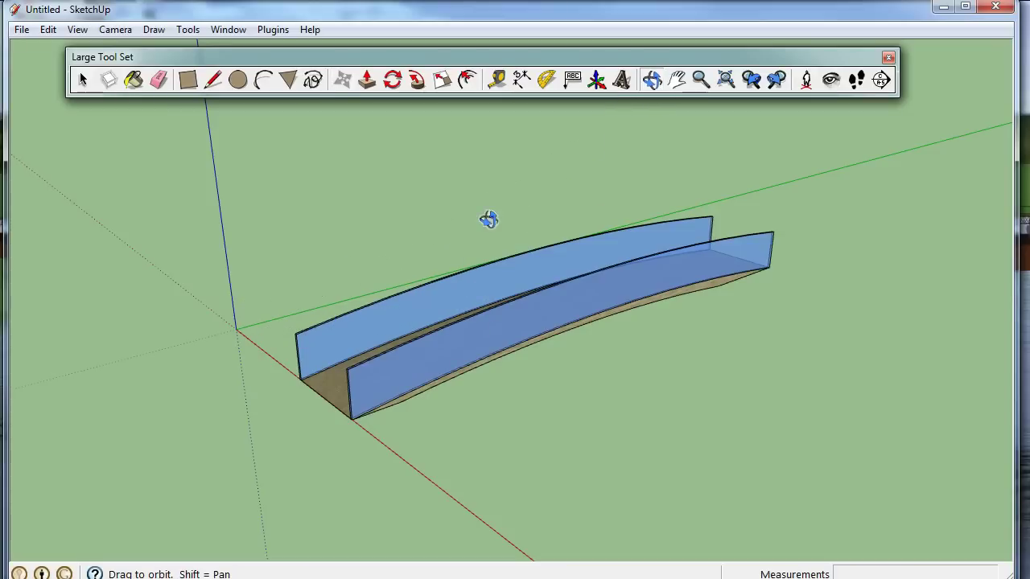
{"action": "left_click_drag", "start_coordinate": [488, 218], "coordinate": [698, 185]}
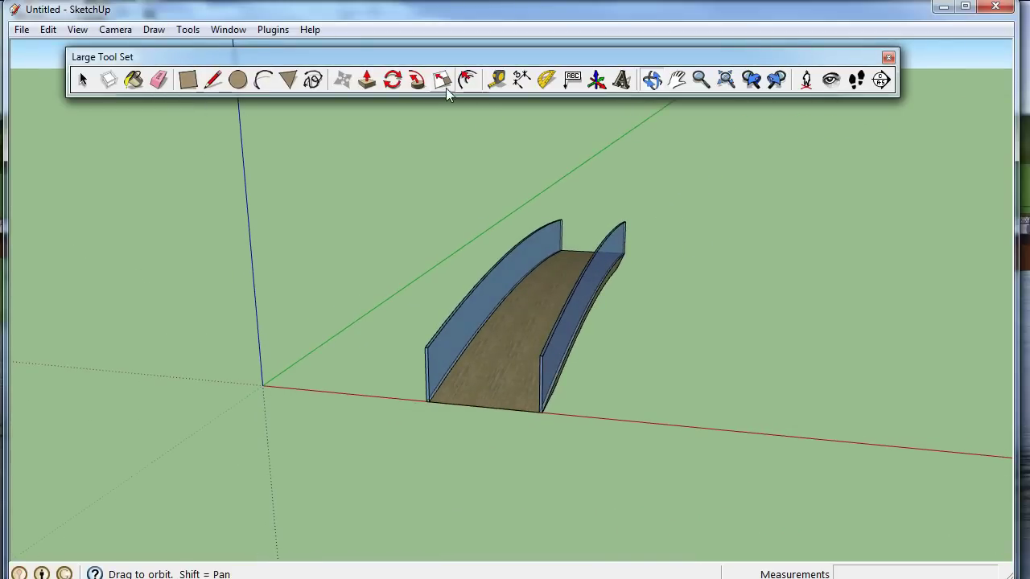
{"action": "left_click", "coordinate": [342, 78]}
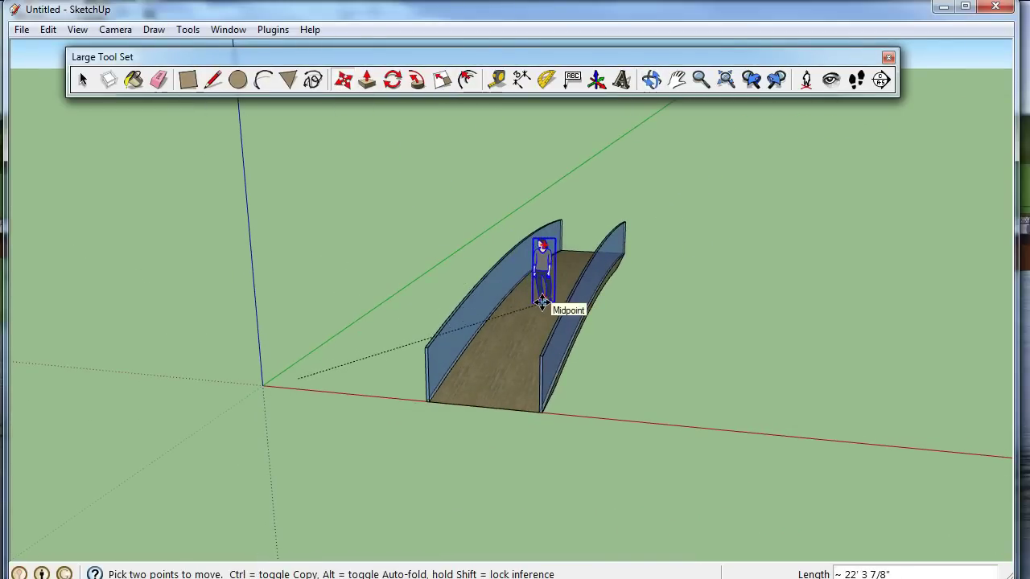
{"action": "left_click", "coordinate": [542, 302]}
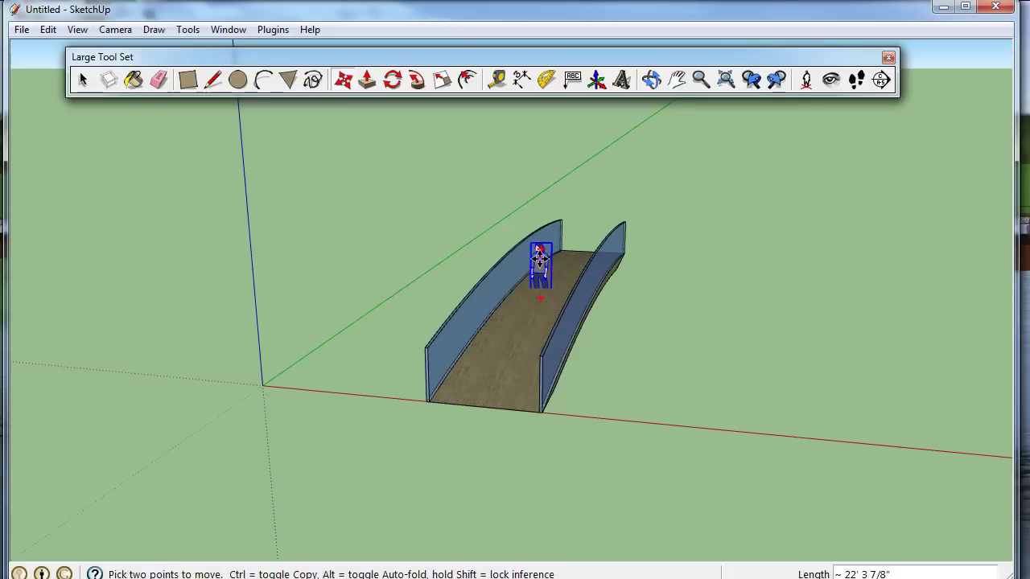
Step: Adjust the figure's height so it stands on the deck surface
{"action": "left_click", "coordinate": [700, 79]}
{"action": "left_click_drag", "start_coordinate": [620, 207], "coordinate": [978, 80]}
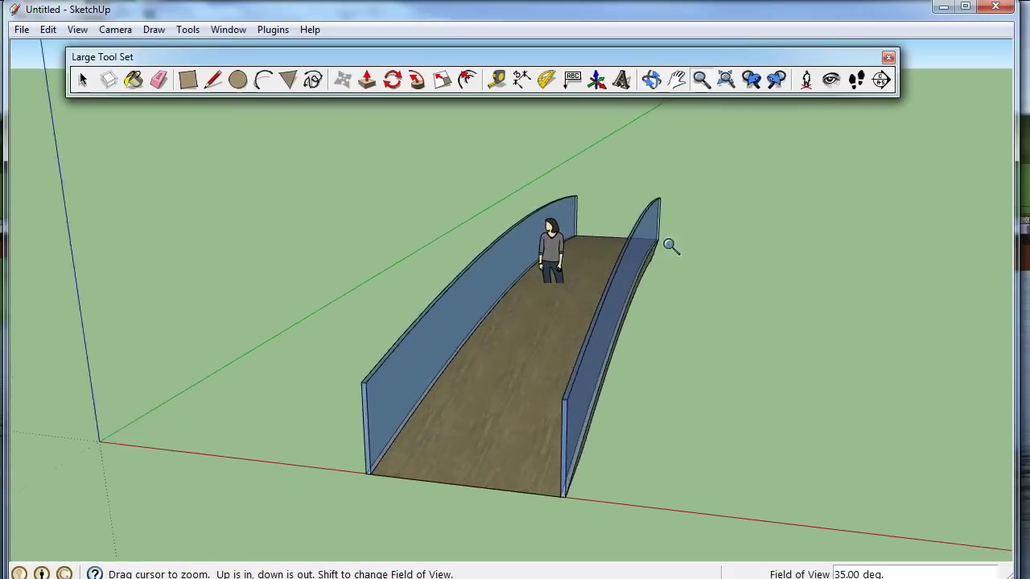
{"action": "left_click", "coordinate": [344, 79]}
{"action": "left_click", "coordinate": [585, 214]}
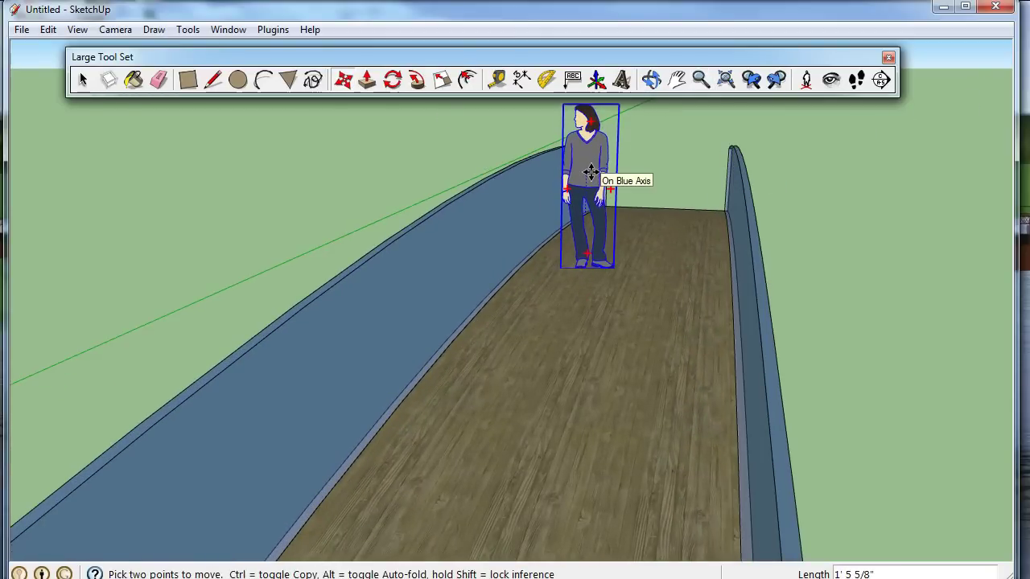
{"action": "left_click", "coordinate": [591, 173]}
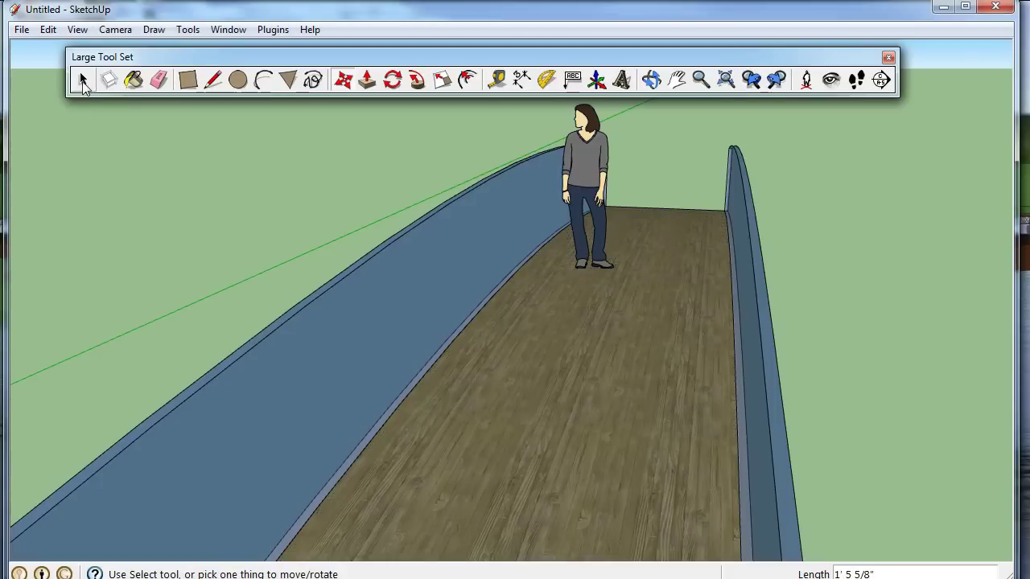
{"action": "left_click", "coordinate": [82, 80]}
Step: Orbit and zoom out to view the bridge and figure from the side
{"action": "scroll", "coordinate": [464, 236], "scroll_direction": "down", "scroll_amount": 3}
{"action": "scroll", "coordinate": [469, 227], "scroll_direction": "down", "scroll_amount": 3}
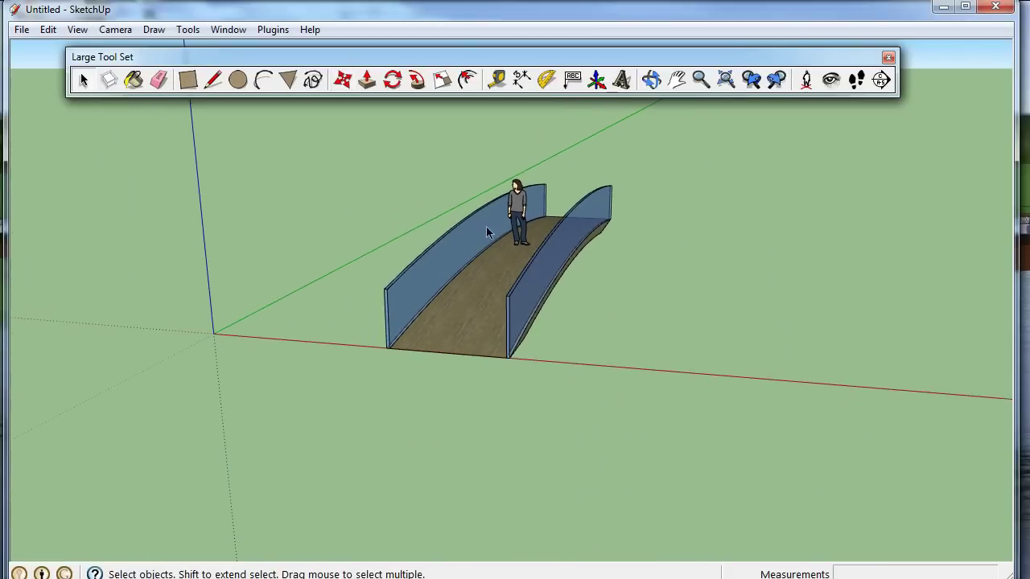
{"action": "left_click", "coordinate": [651, 80]}
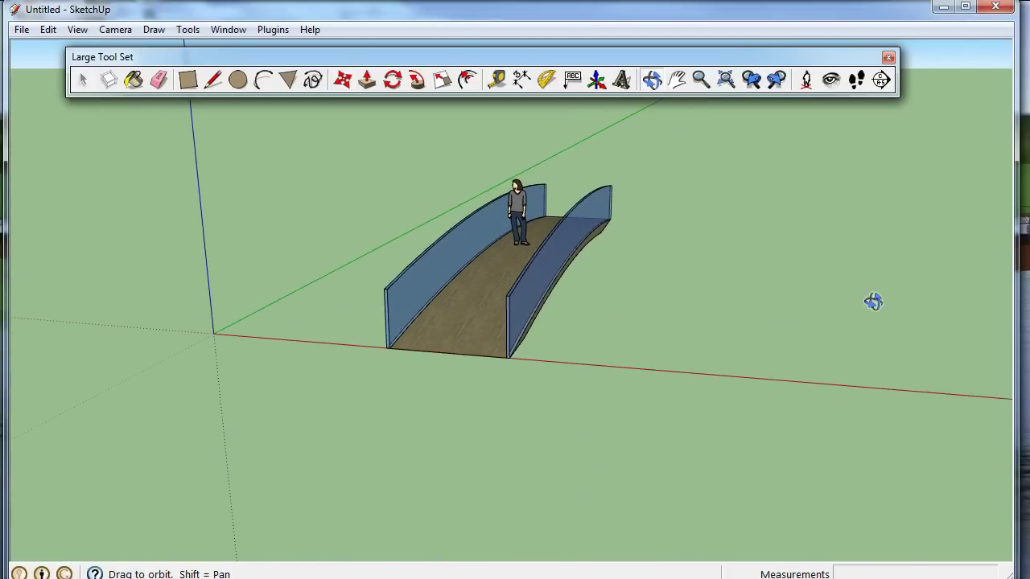
{"action": "left_click_drag", "start_coordinate": [809, 299], "coordinate": [582, 383]}
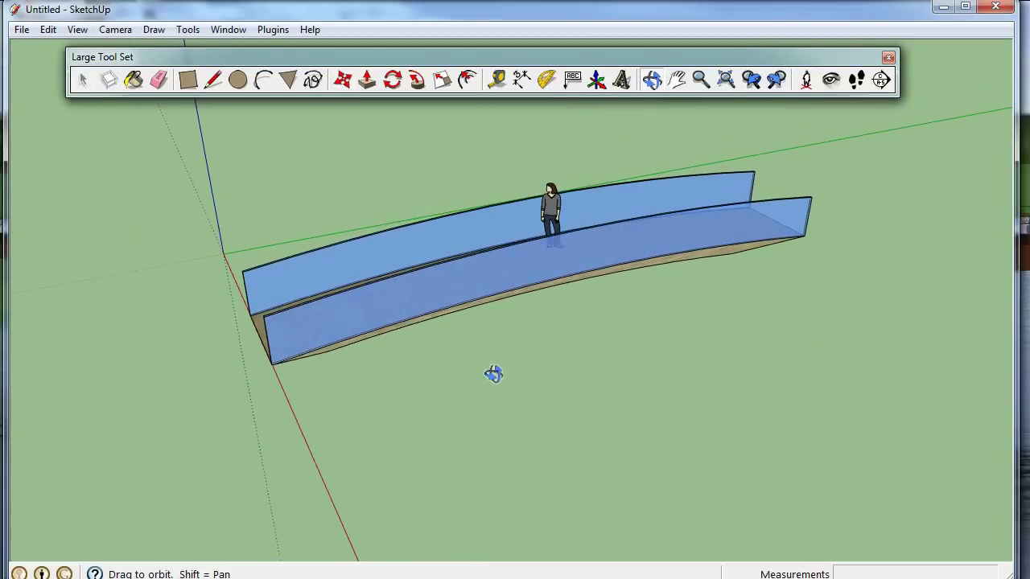
{"action": "left_click_drag", "start_coordinate": [496, 354], "coordinate": [499, 346]}
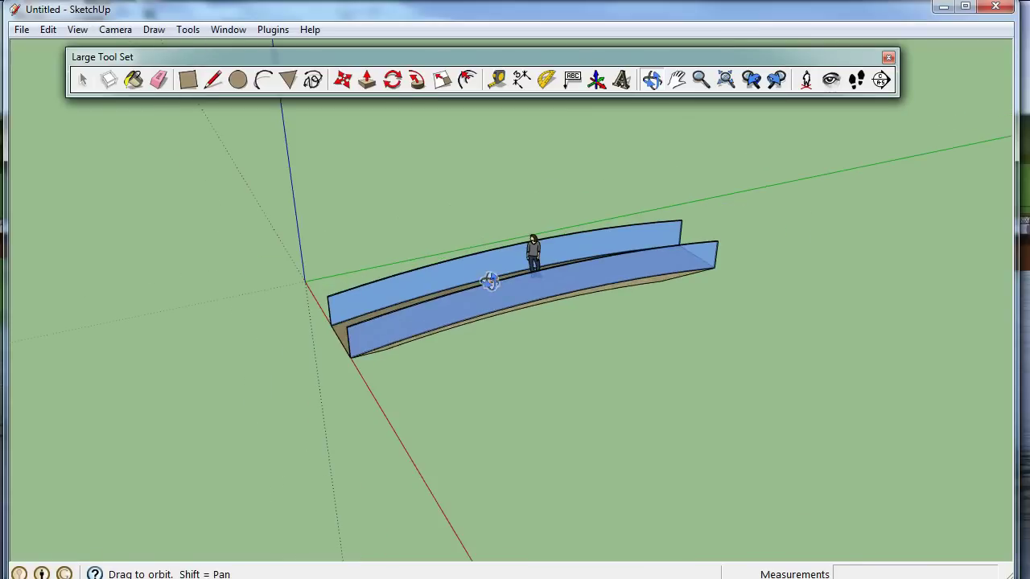
{"action": "scroll", "coordinate": [546, 165], "scroll_direction": "down", "scroll_amount": 1}
{"action": "scroll", "coordinate": [548, 166], "scroll_direction": "down", "scroll_amount": 1}
{"action": "scroll", "coordinate": [549, 167], "scroll_direction": "down", "scroll_amount": 1}
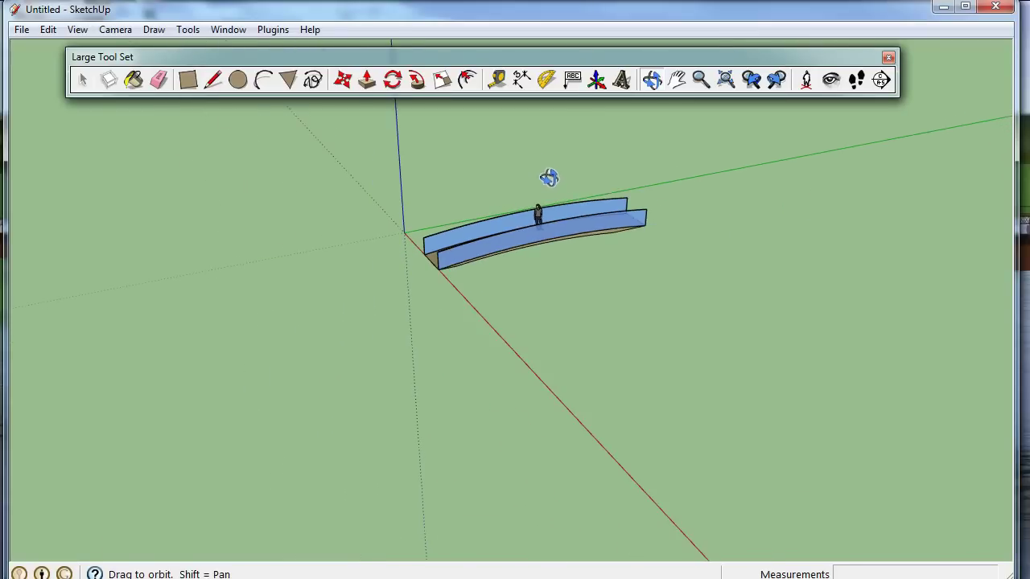
{"action": "scroll", "coordinate": [550, 177], "scroll_direction": "down", "scroll_amount": 1}
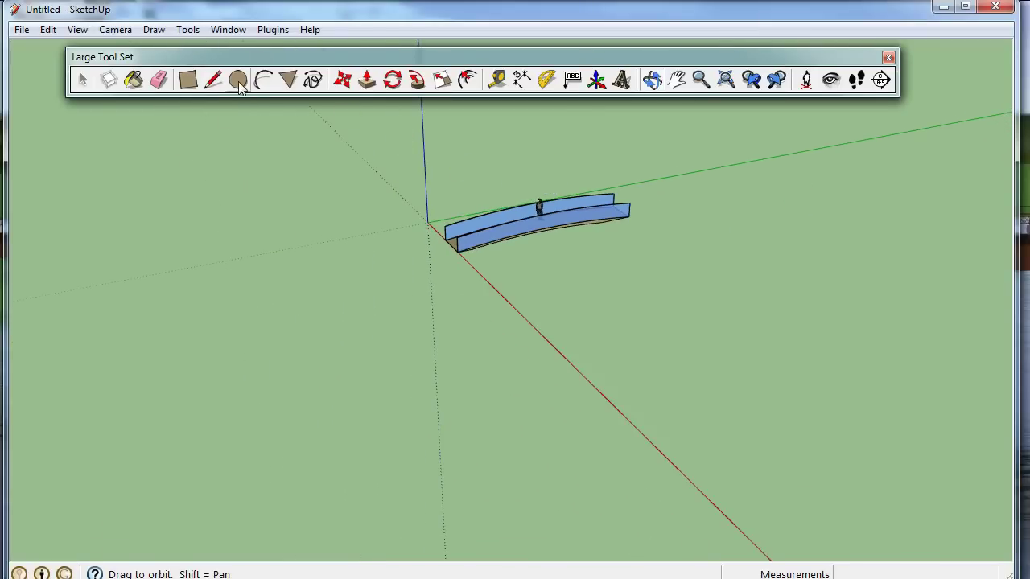
Step: Draw a large ground rectangle around the bridge and reverse its face to point up
{"action": "left_click", "coordinate": [185, 81]}
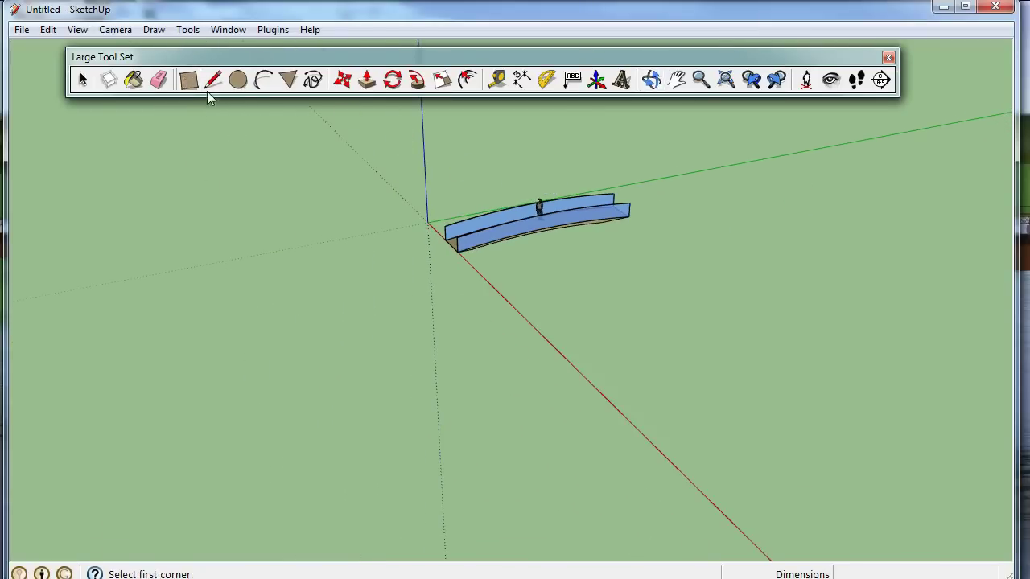
{"action": "left_click", "coordinate": [997, 356]}
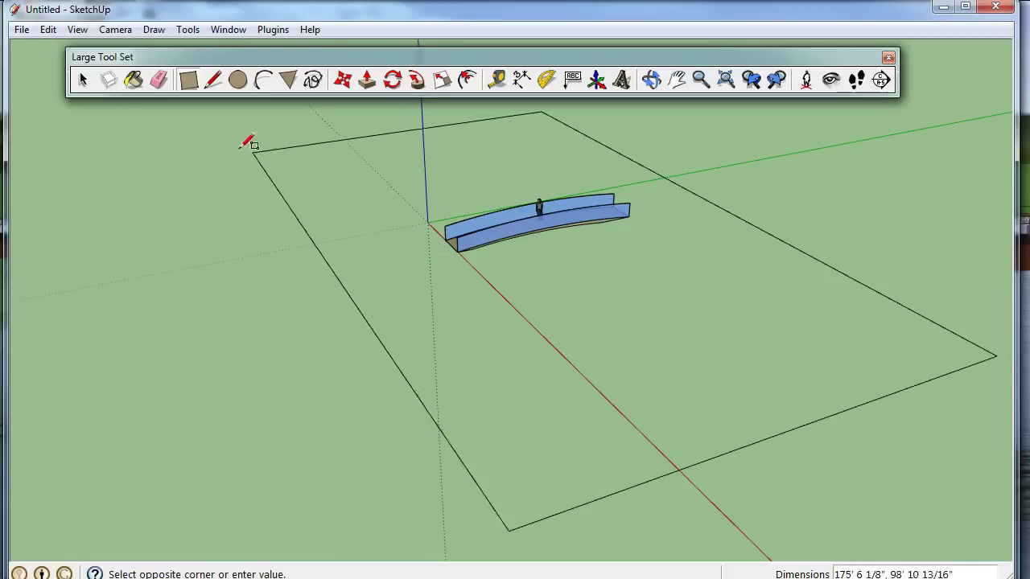
{"action": "left_click", "coordinate": [248, 146]}
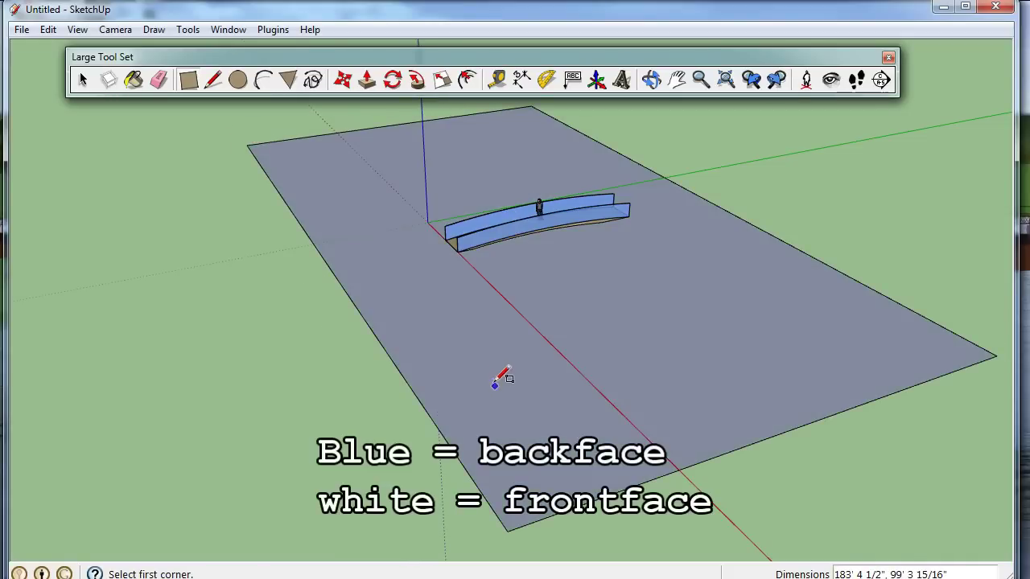
{"action": "left_click", "coordinate": [83, 80]}
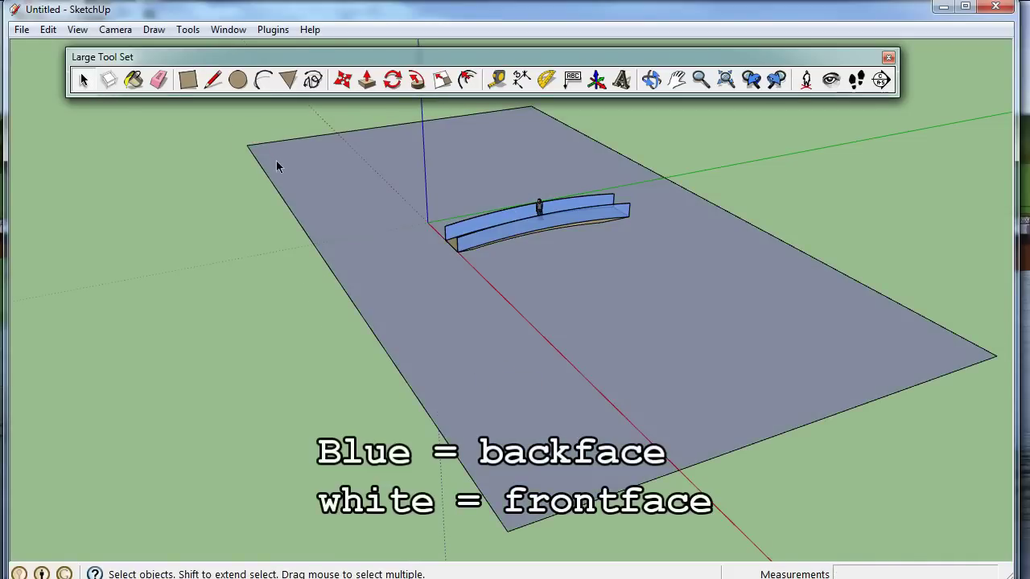
{"action": "left_click", "coordinate": [335, 172]}
{"action": "right_click", "coordinate": [336, 171]}
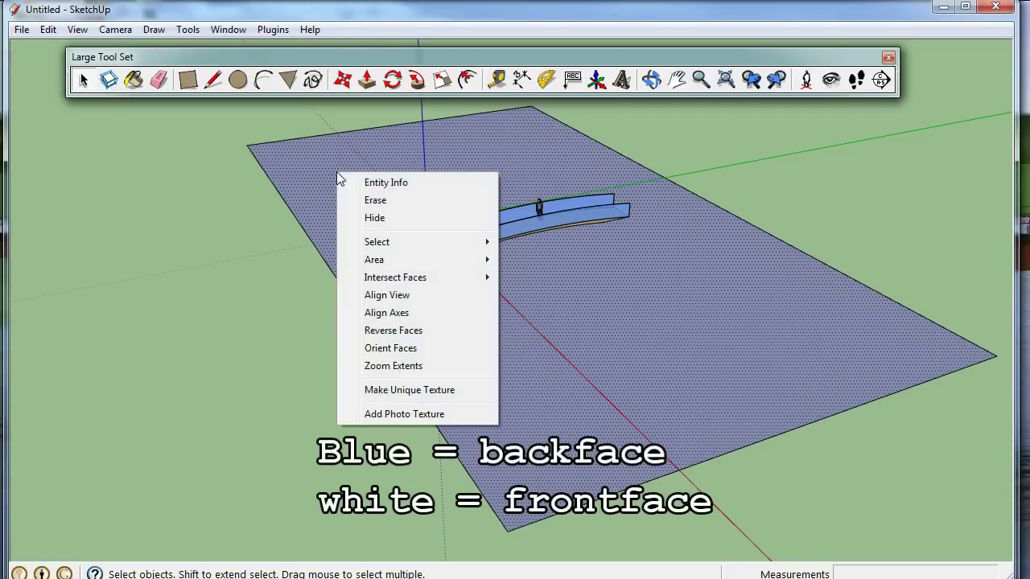
{"action": "left_click", "coordinate": [420, 330]}
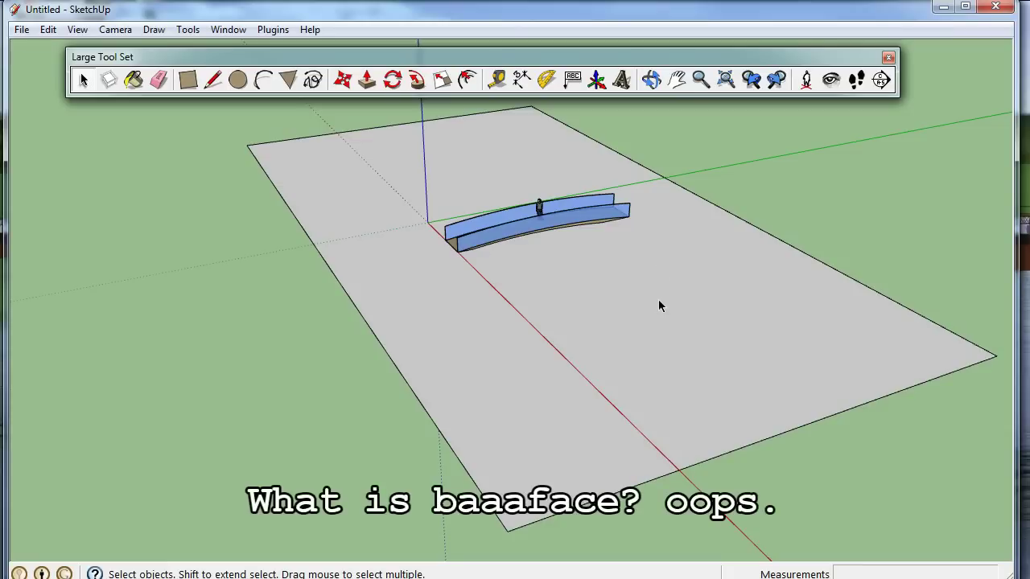
Step: Draw a rectangular strip across the ground running beneath the bridge
{"action": "left_click", "coordinate": [188, 80]}
{"action": "left_click", "coordinate": [828, 416]}
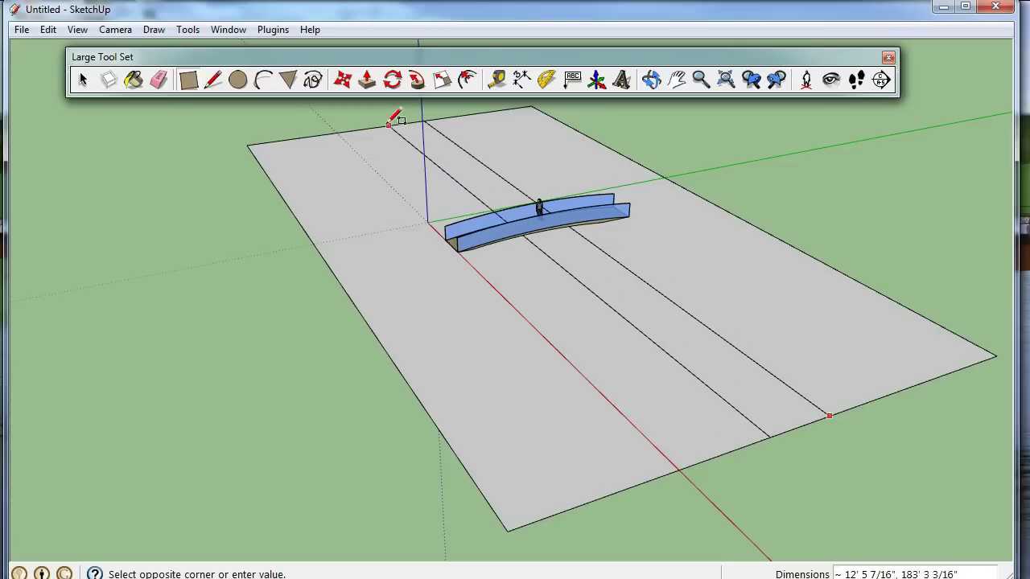
{"action": "left_click", "coordinate": [357, 129]}
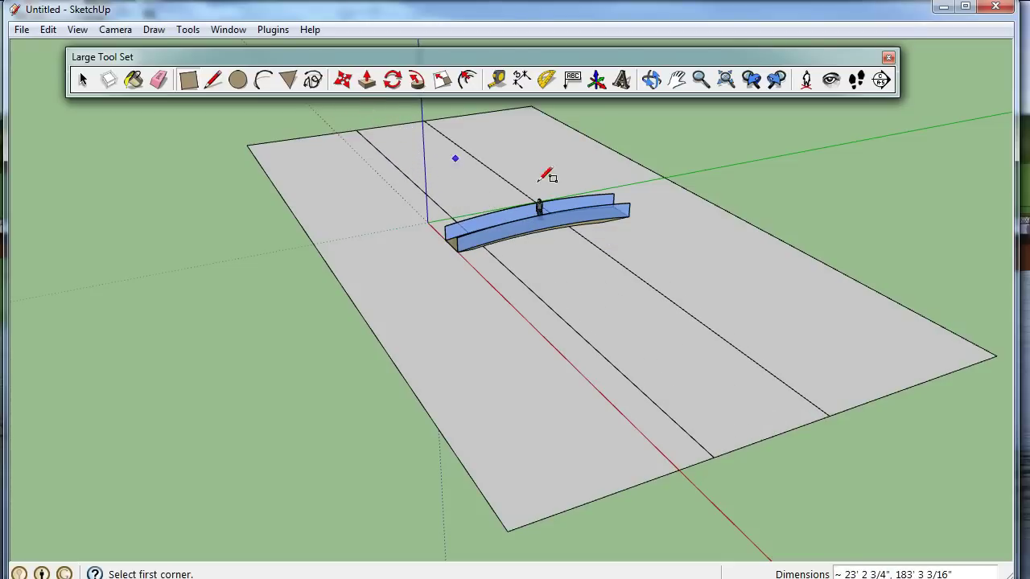
Step: Paint the strip under the bridge blue with Colors > Color_I01
{"action": "left_click", "coordinate": [133, 80]}
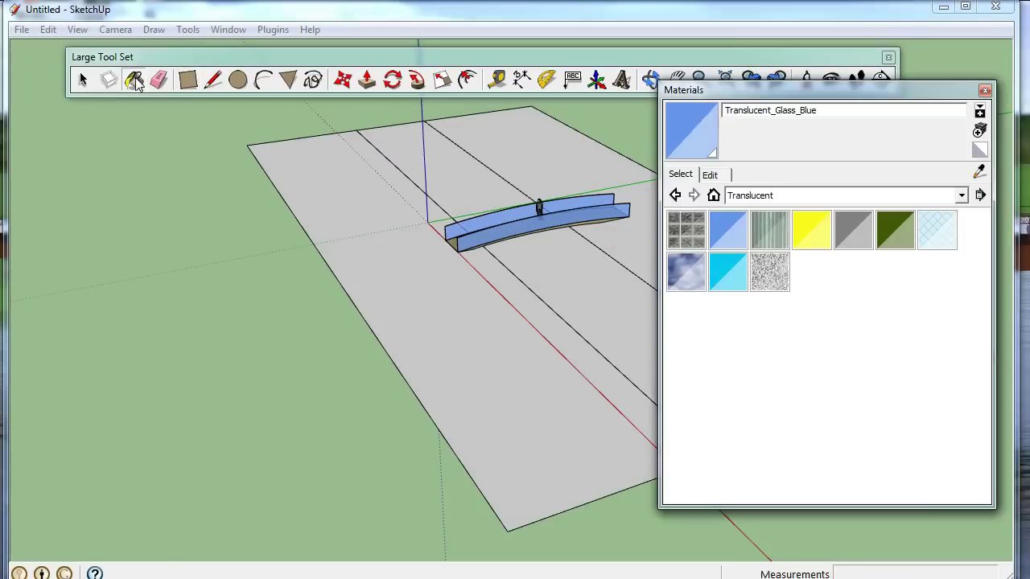
{"action": "left_click", "coordinate": [960, 195]}
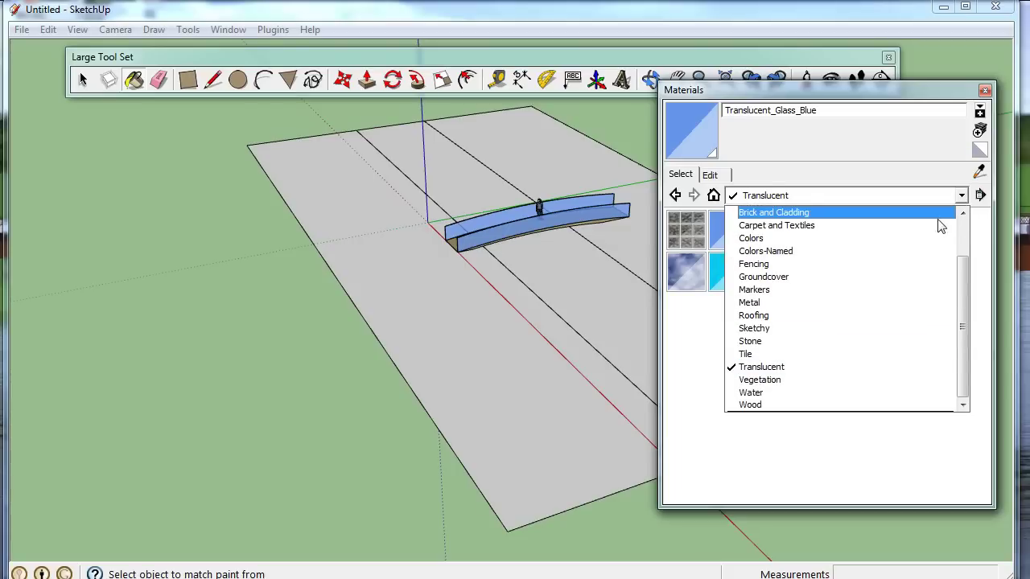
{"action": "left_click", "coordinate": [935, 240]}
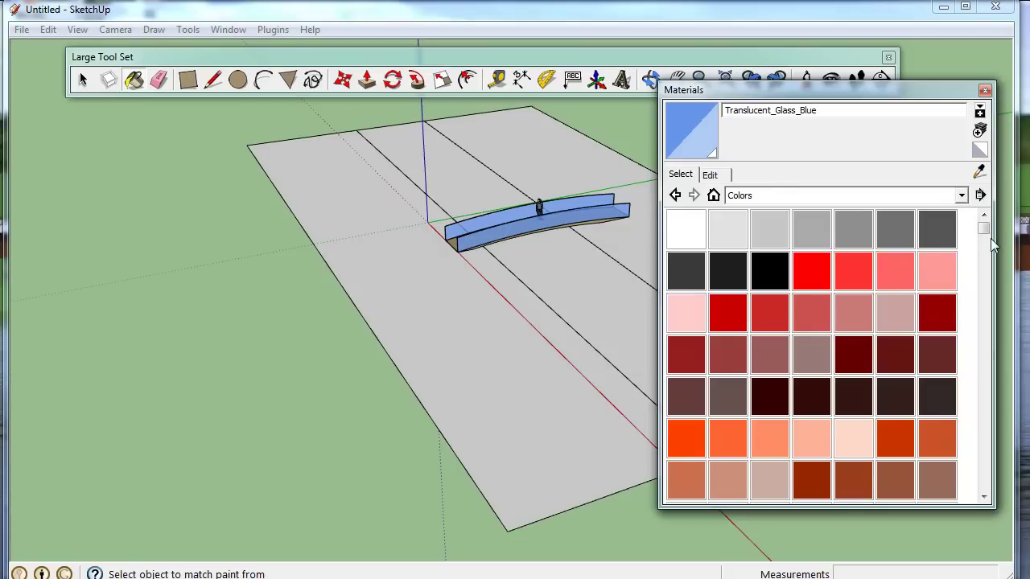
{"action": "left_click_drag", "start_coordinate": [984, 229], "coordinate": [983, 316]}
{"action": "scroll", "coordinate": [972, 335], "scroll_direction": "down", "scroll_amount": 3}
{"action": "scroll", "coordinate": [971, 335], "scroll_direction": "down", "scroll_amount": 3}
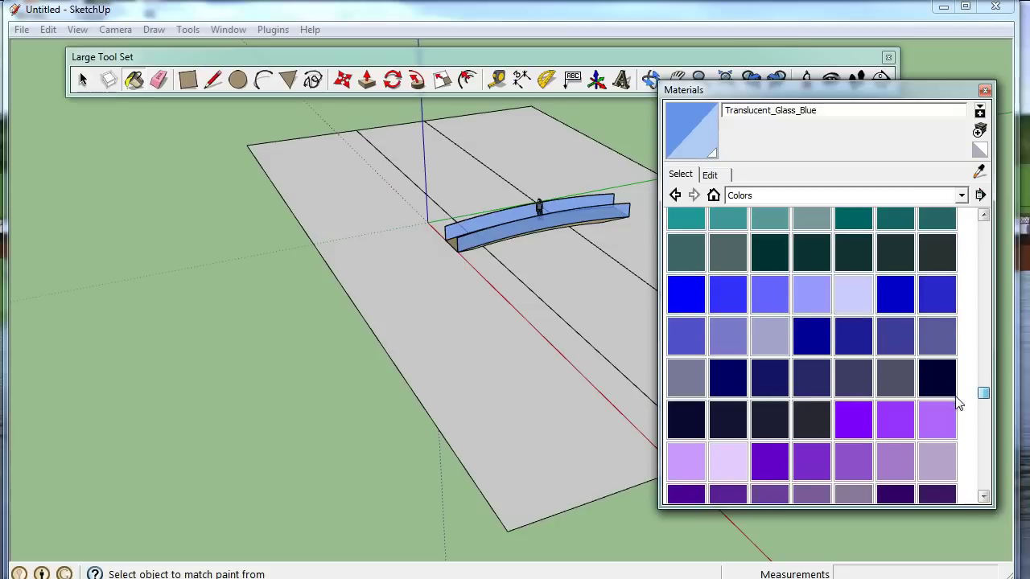
{"action": "left_click", "coordinate": [686, 304]}
{"action": "left_click", "coordinate": [594, 268]}
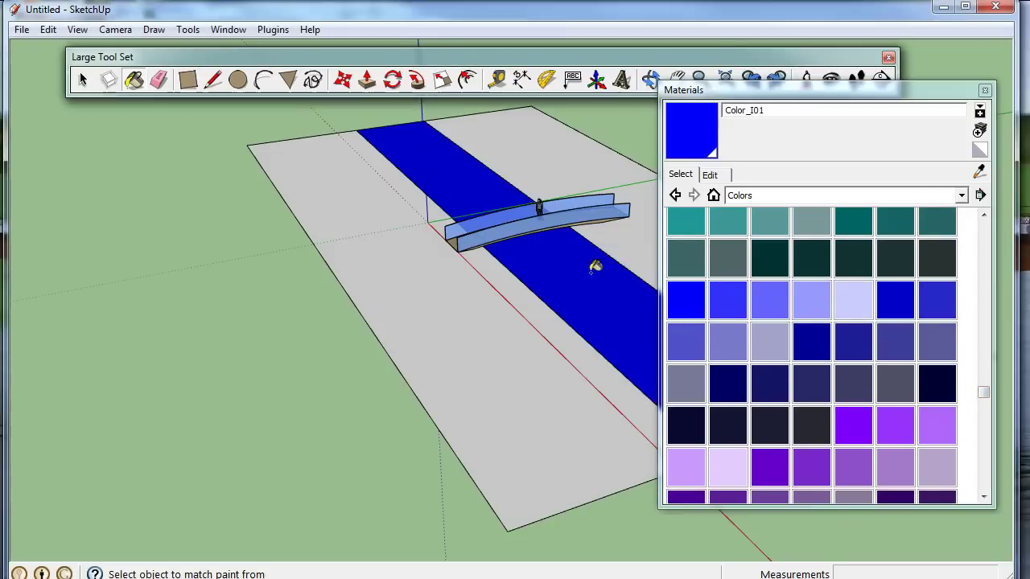
Step: Paint both ground areas beside the river green with Color_G11
{"action": "left_click_drag", "start_coordinate": [985, 392], "coordinate": [985, 354]}
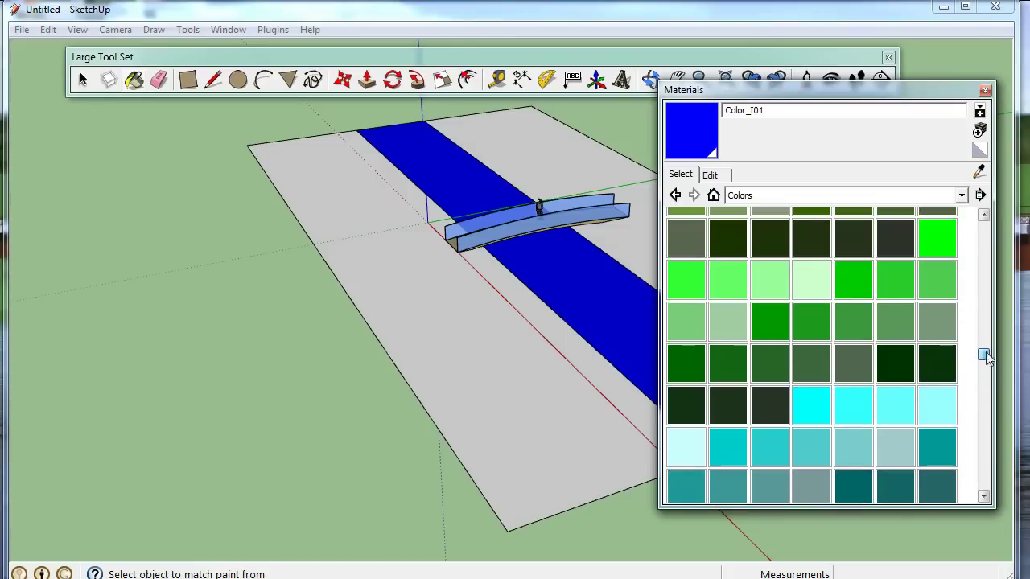
{"action": "left_click", "coordinate": [770, 320]}
{"action": "left_click", "coordinate": [515, 327]}
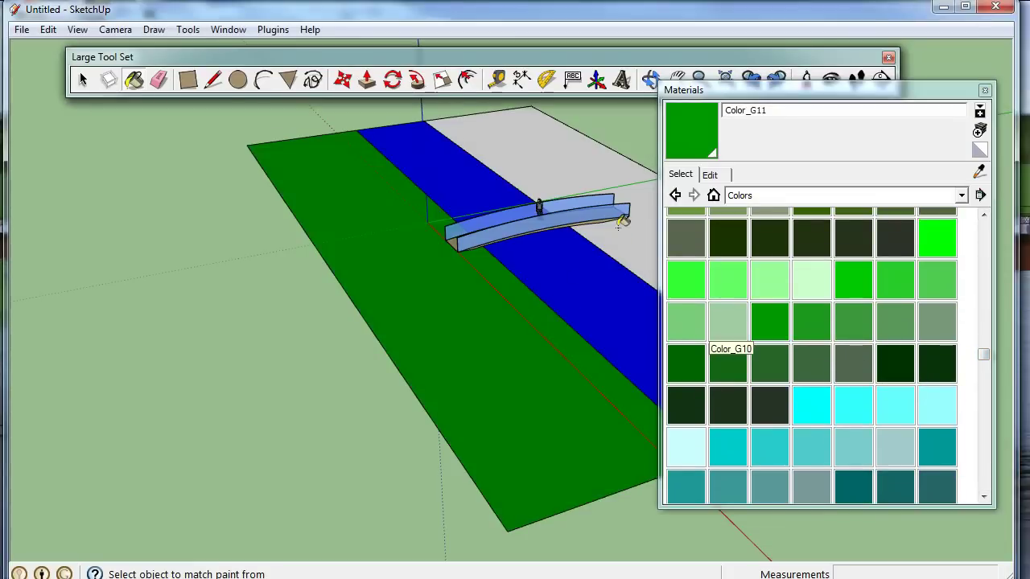
{"action": "left_click", "coordinate": [623, 224]}
Step: Close the Materials panel and orbit and zoom in closer around the bridge
{"action": "left_click", "coordinate": [985, 90]}
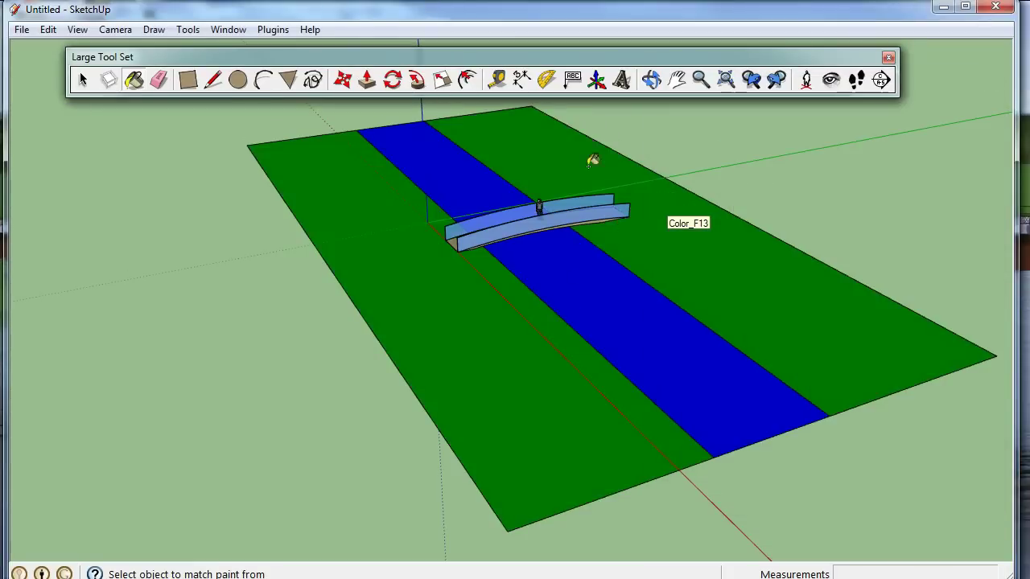
{"action": "scroll", "coordinate": [555, 170], "scroll_direction": "up", "scroll_amount": 3}
{"action": "scroll", "coordinate": [538, 171], "scroll_direction": "up", "scroll_amount": 3}
{"action": "mouse_move", "coordinate": [558, 161]}
{"action": "middle_mouse_down"}
{"action": "mouse_move", "coordinate": [701, 263]}
{"action": "mouse_move", "coordinate": [799, 222]}
{"action": "middle_mouse_up"}
{"action": "key", "text": "b"}
{"action": "scroll", "coordinate": [555, 254], "scroll_direction": "up", "scroll_amount": 3}
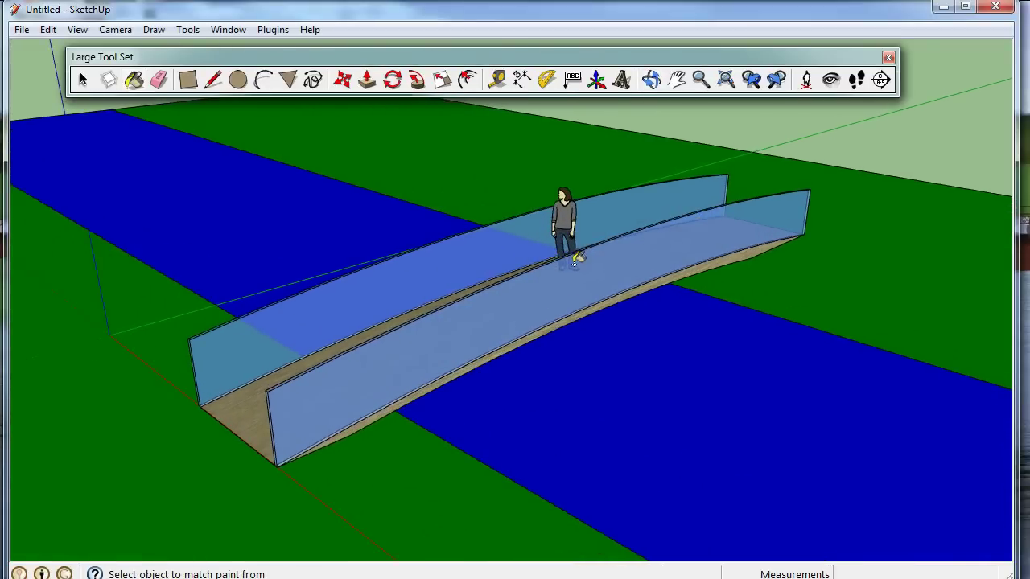
Step: Show the Shadows toolbar via View > Toolbars and move it into place
{"action": "left_click", "coordinate": [78, 31]}
{"action": "mouse_move", "coordinate": [109, 48]}
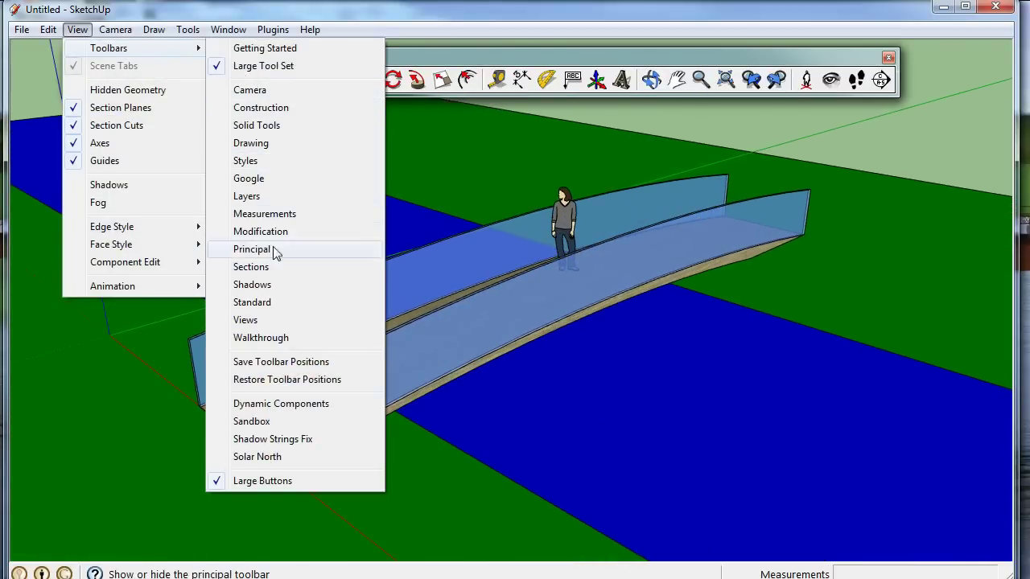
{"action": "left_click", "coordinate": [274, 286]}
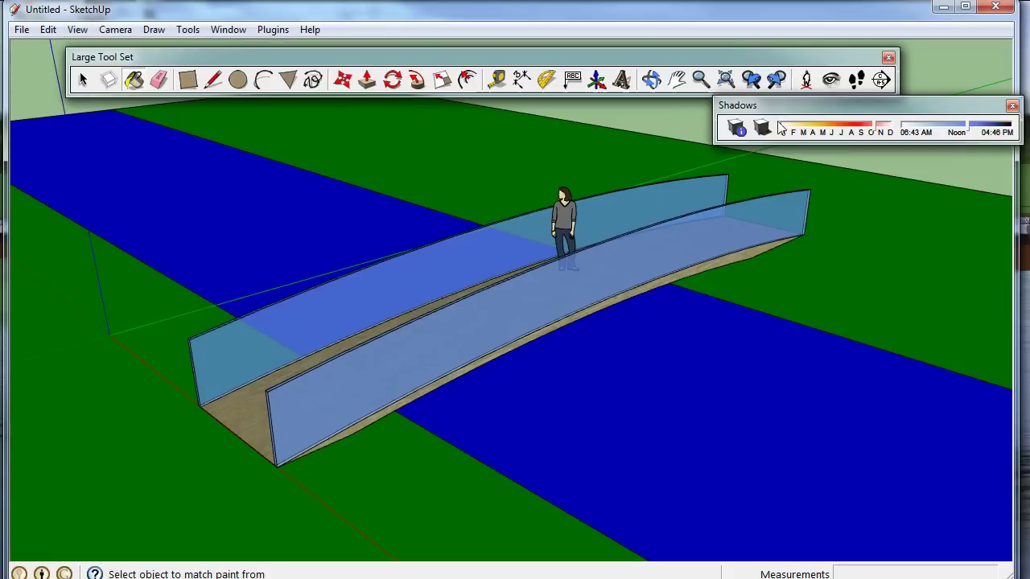
{"action": "left_click_drag", "start_coordinate": [665, 129], "coordinate": [632, 163]}
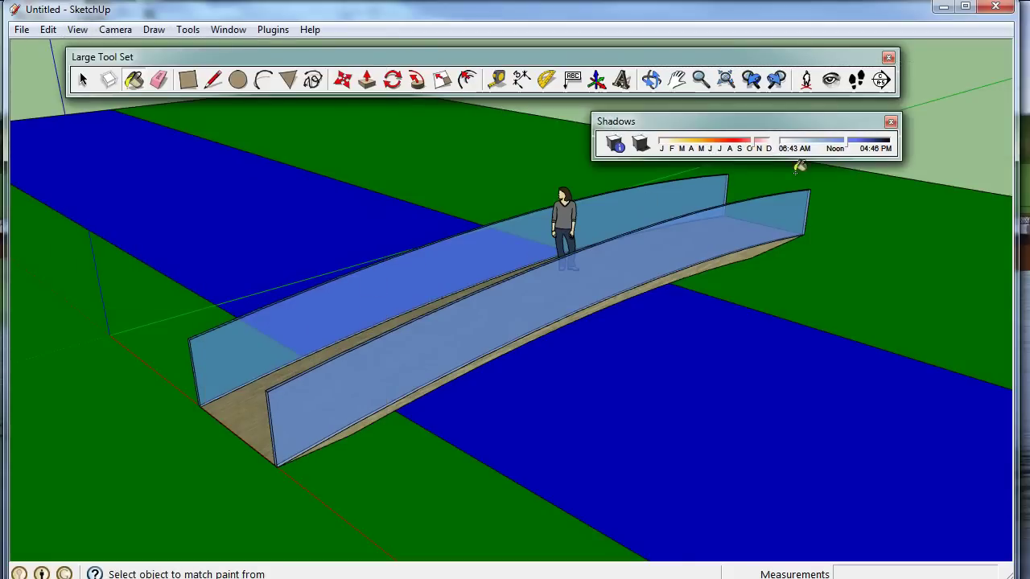
Step: Turn on shadows with a midsummer date (sunrise 04:40, sunset 07:28) and near-noon time
{"action": "left_click", "coordinate": [641, 147]}
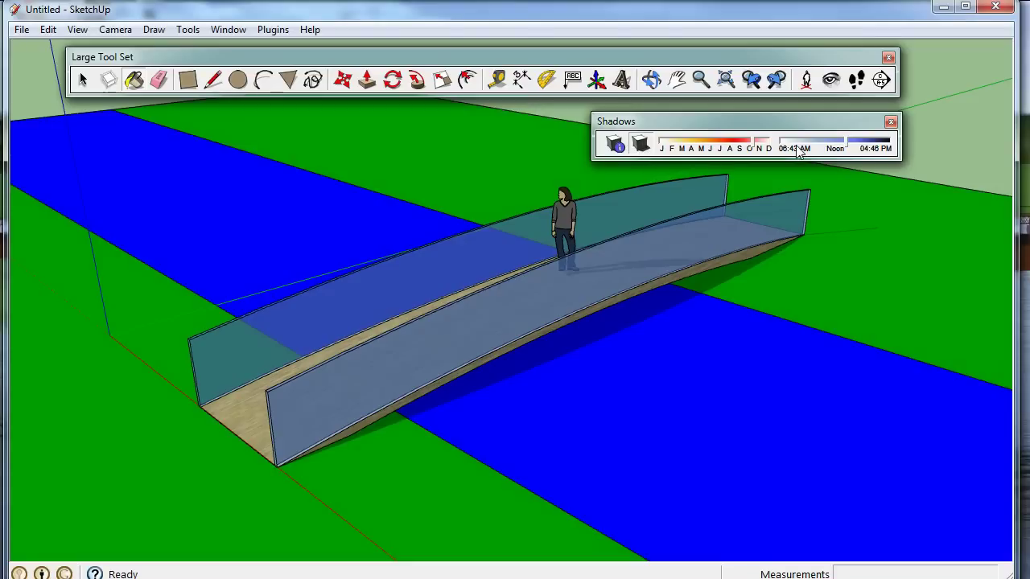
{"action": "mouse_move", "coordinate": [759, 147]}
{"action": "left_mouse_down"}
{"action": "mouse_move", "coordinate": [701, 145]}
{"action": "mouse_move", "coordinate": [724, 145]}
{"action": "left_mouse_up"}
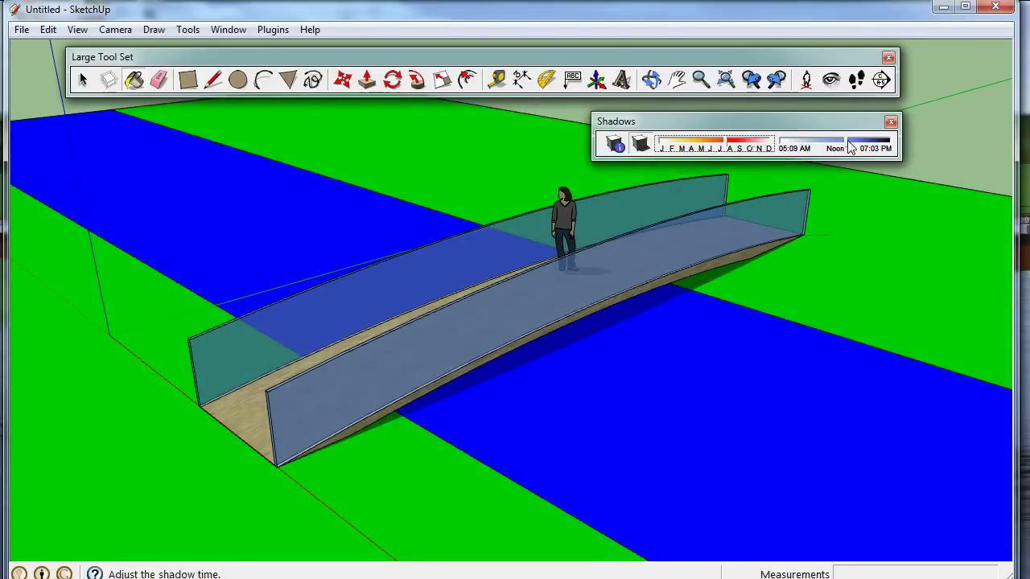
{"action": "left_click_drag", "start_coordinate": [851, 145], "coordinate": [804, 147]}
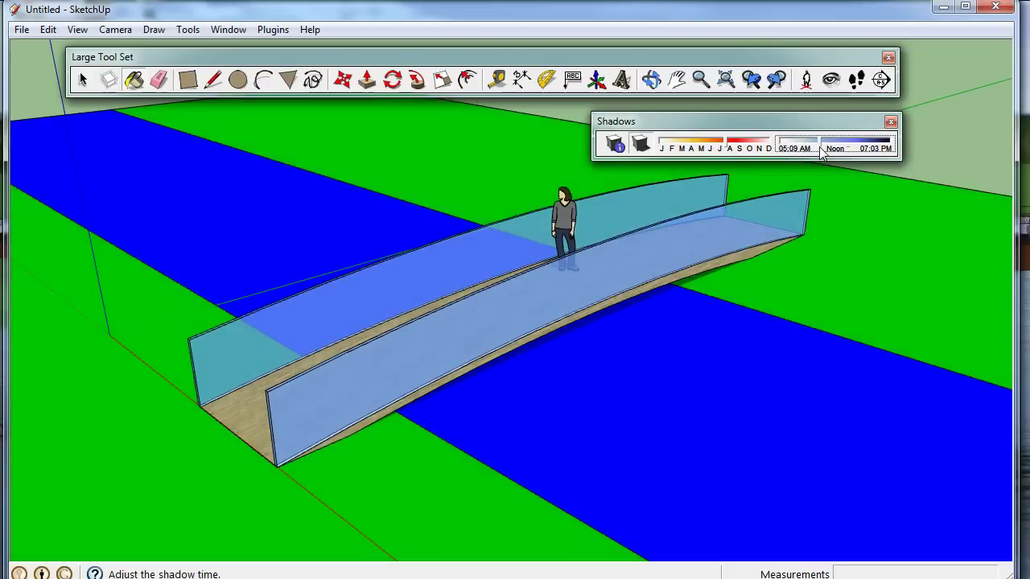
{"action": "left_click_drag", "start_coordinate": [803, 148], "coordinate": [826, 147]}
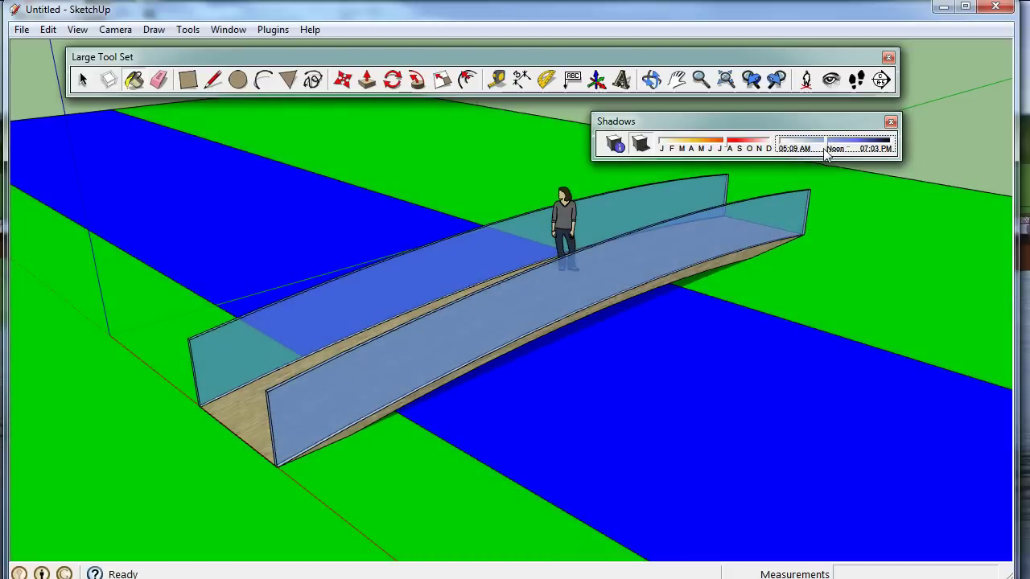
{"action": "left_click", "coordinate": [728, 149]}
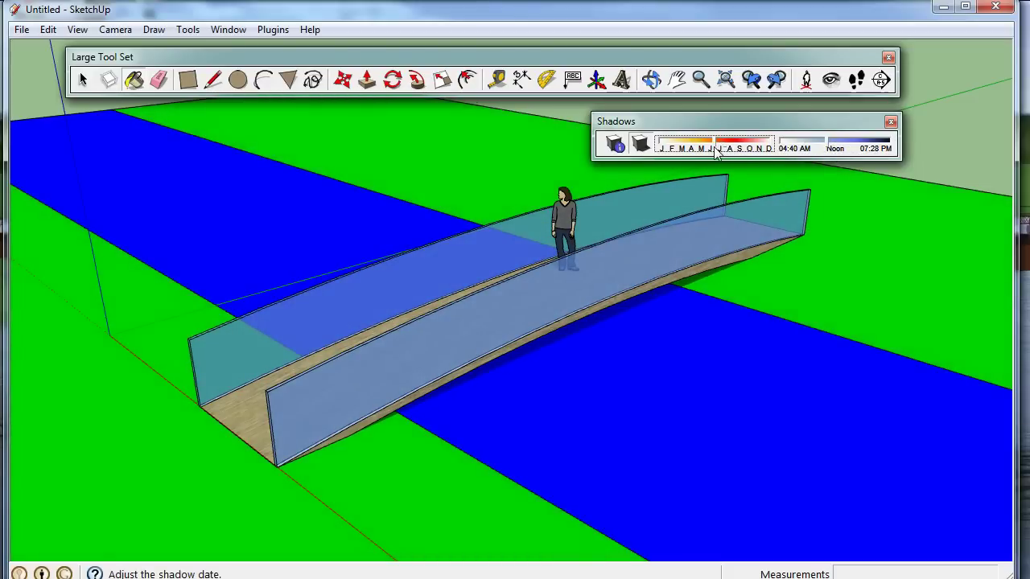
{"action": "left_click_drag", "start_coordinate": [841, 148], "coordinate": [808, 153]}
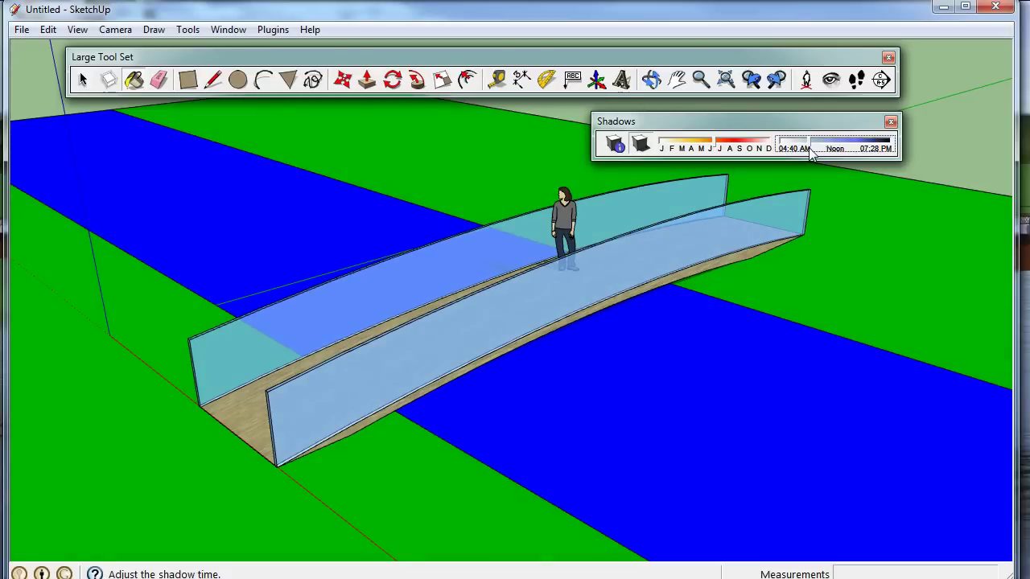
{"action": "key", "text": "b"}
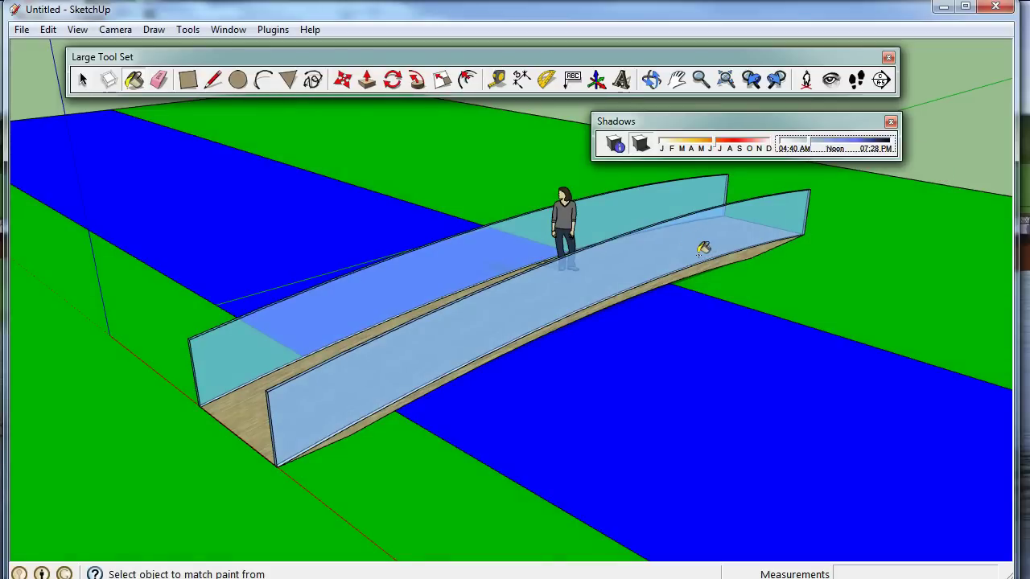